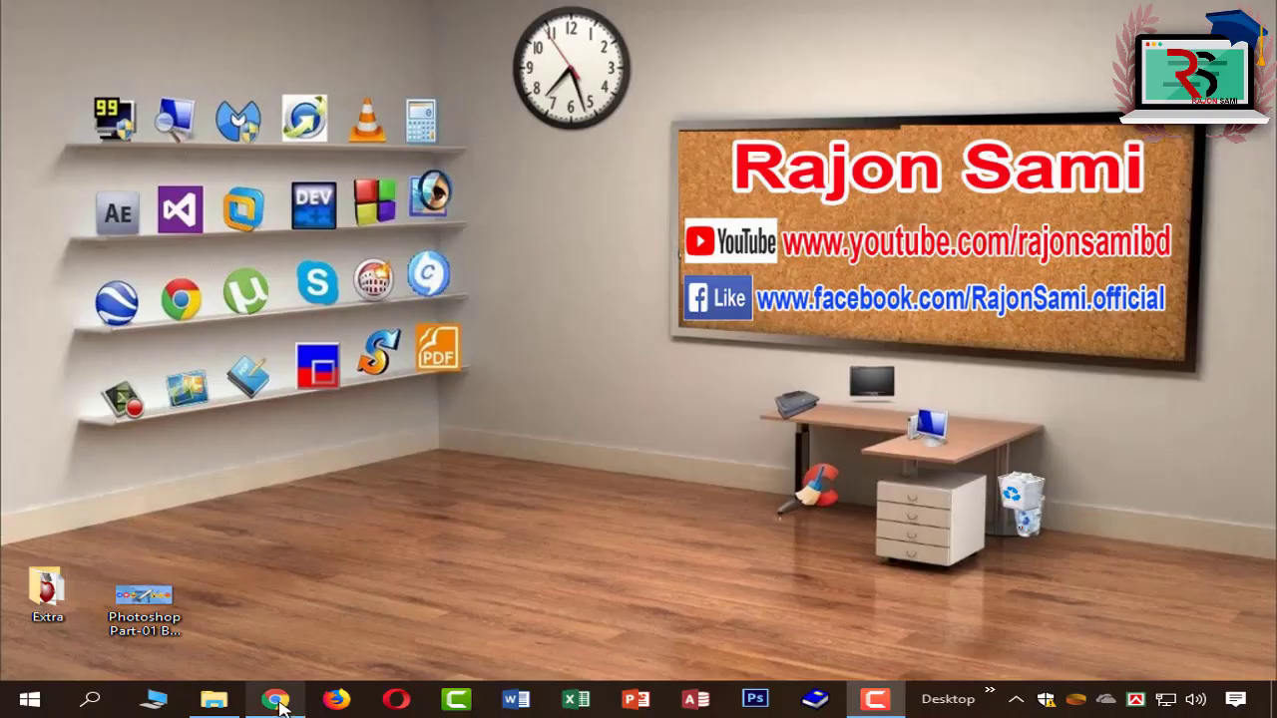
click(277, 700)
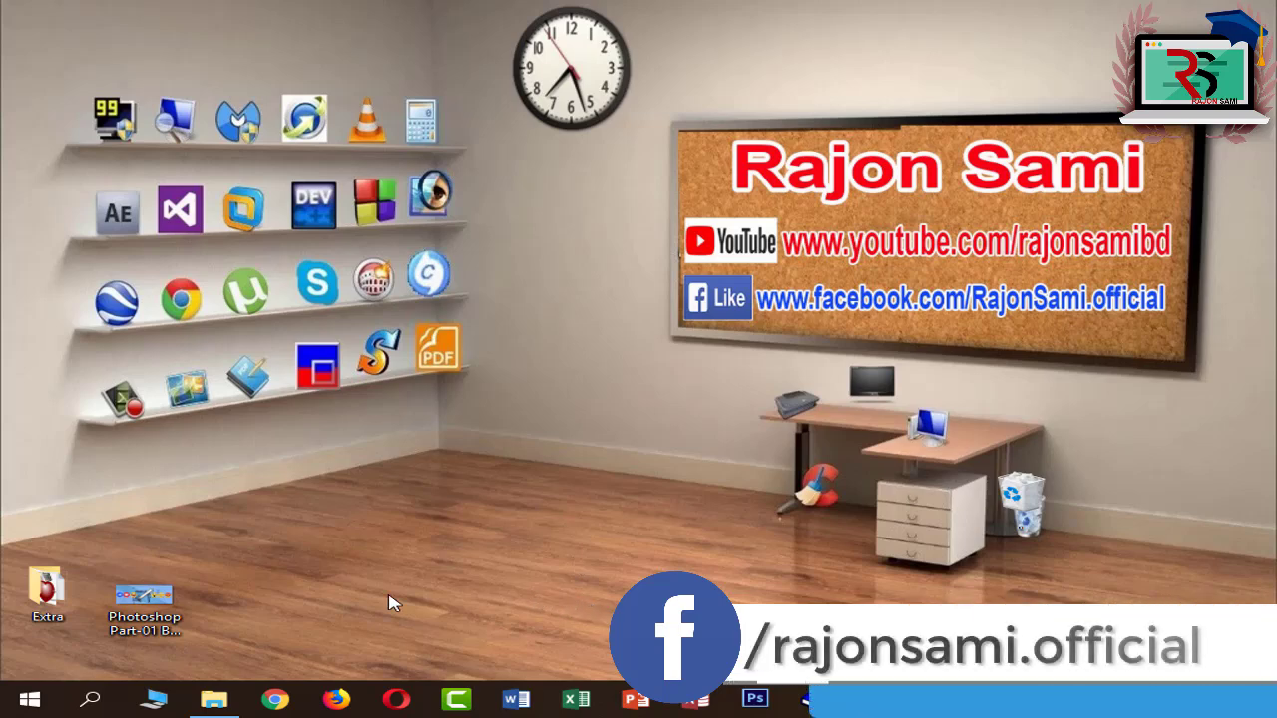
click(282, 704)
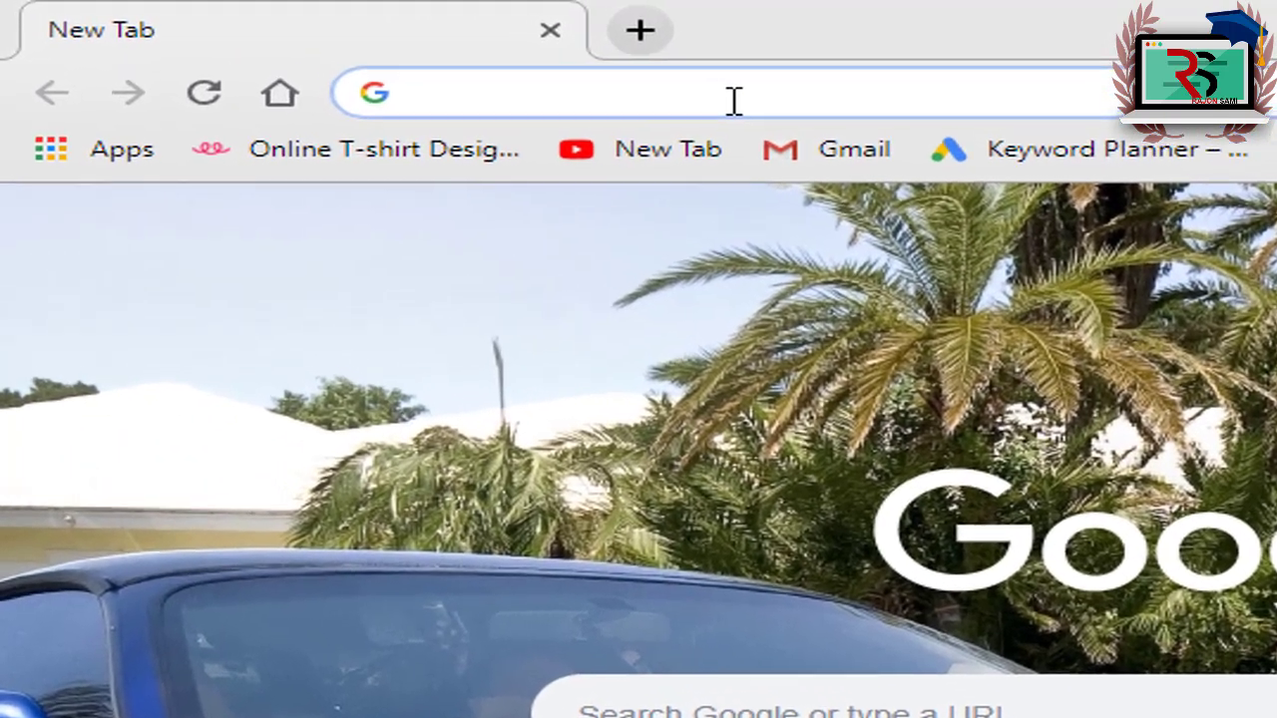
text(ww)
text(w.d)
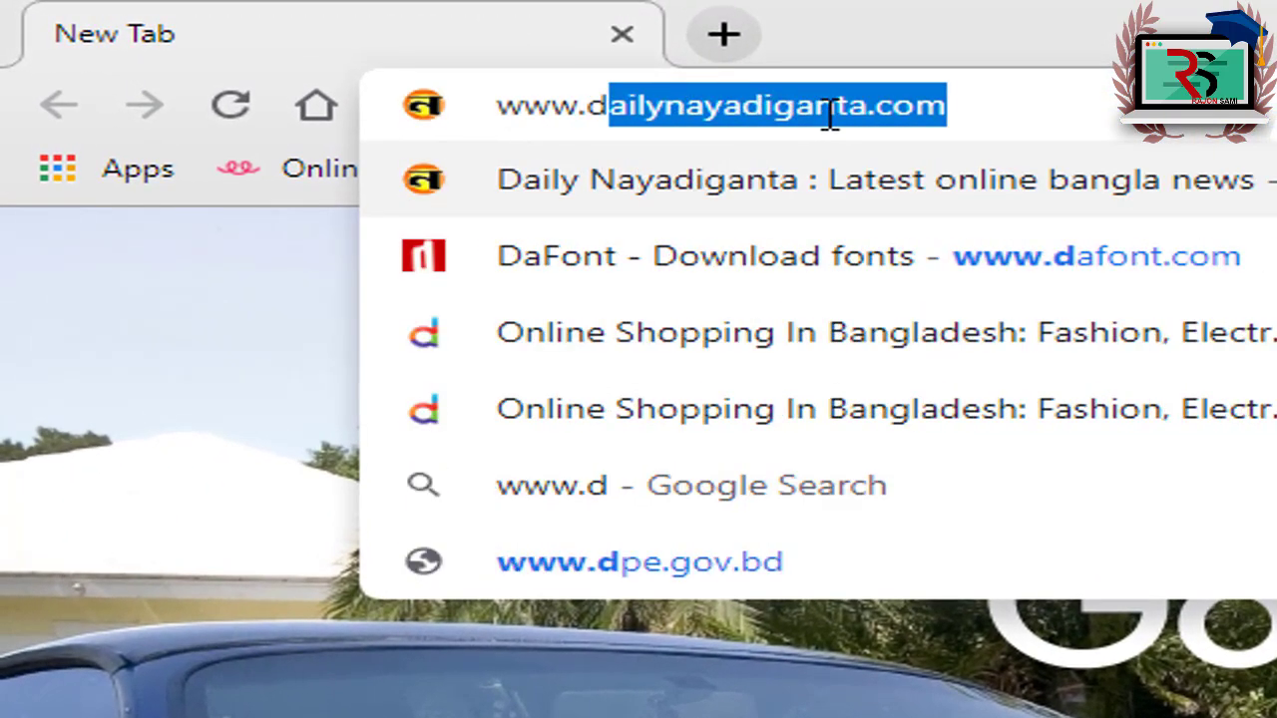
text(afo)
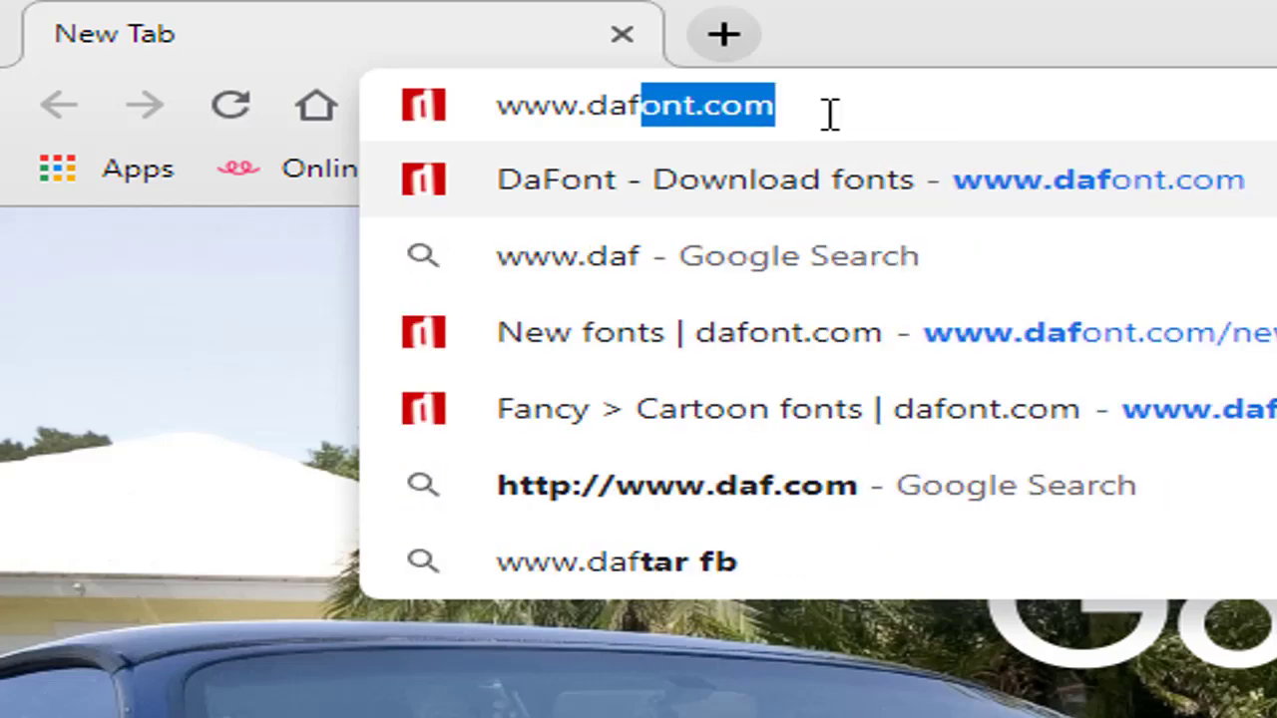
text(nt)
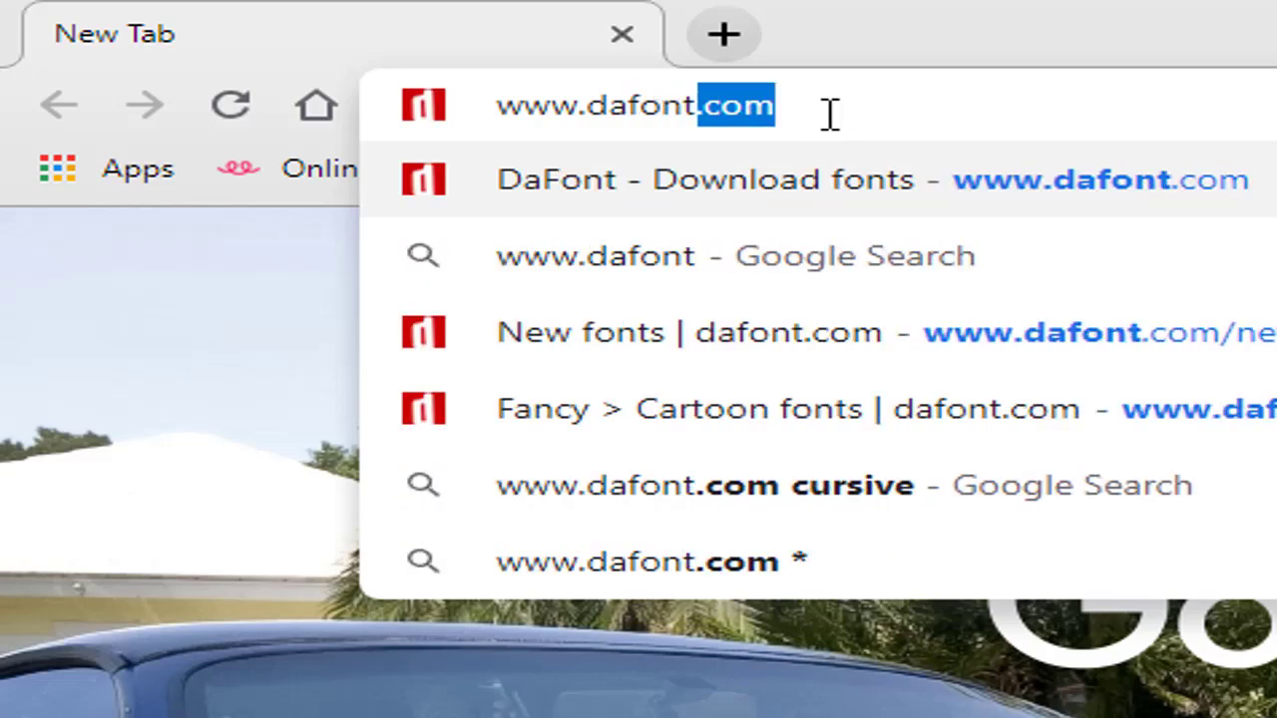
text(.com)
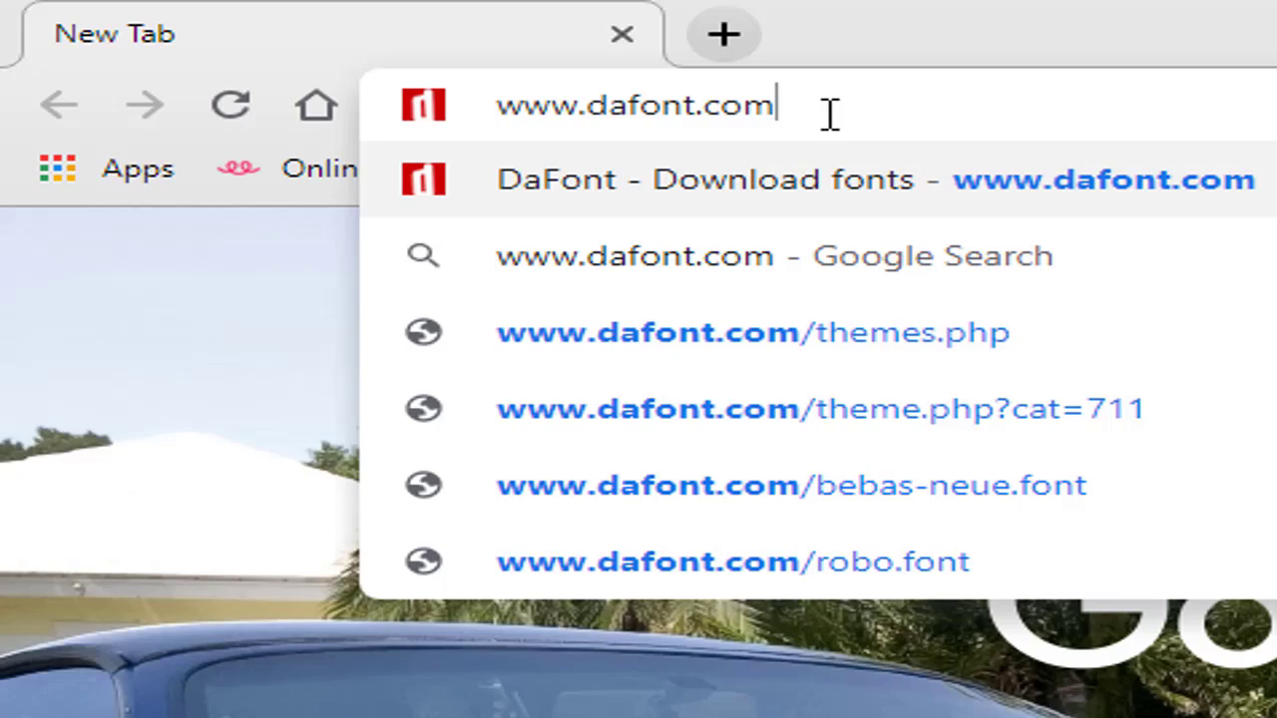
key(Return)
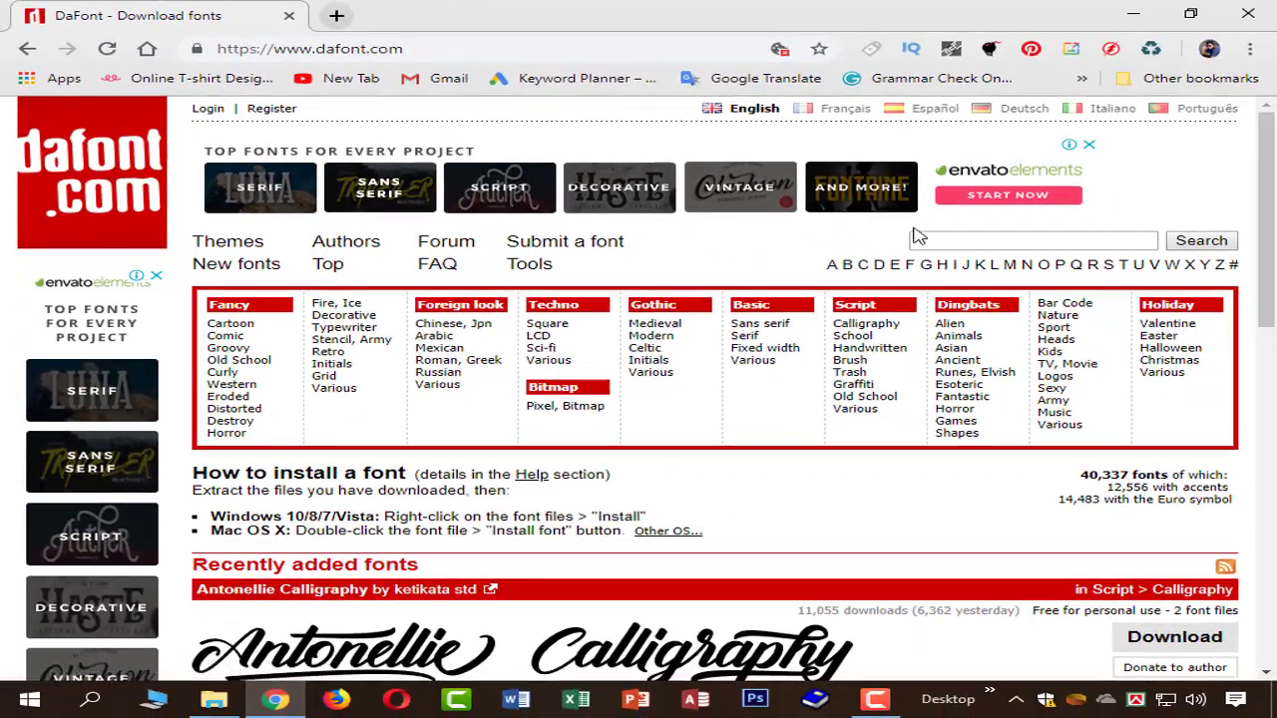
Step: Dismiss the top advertisement and scroll through the DaFont category font listings
click(1089, 146)
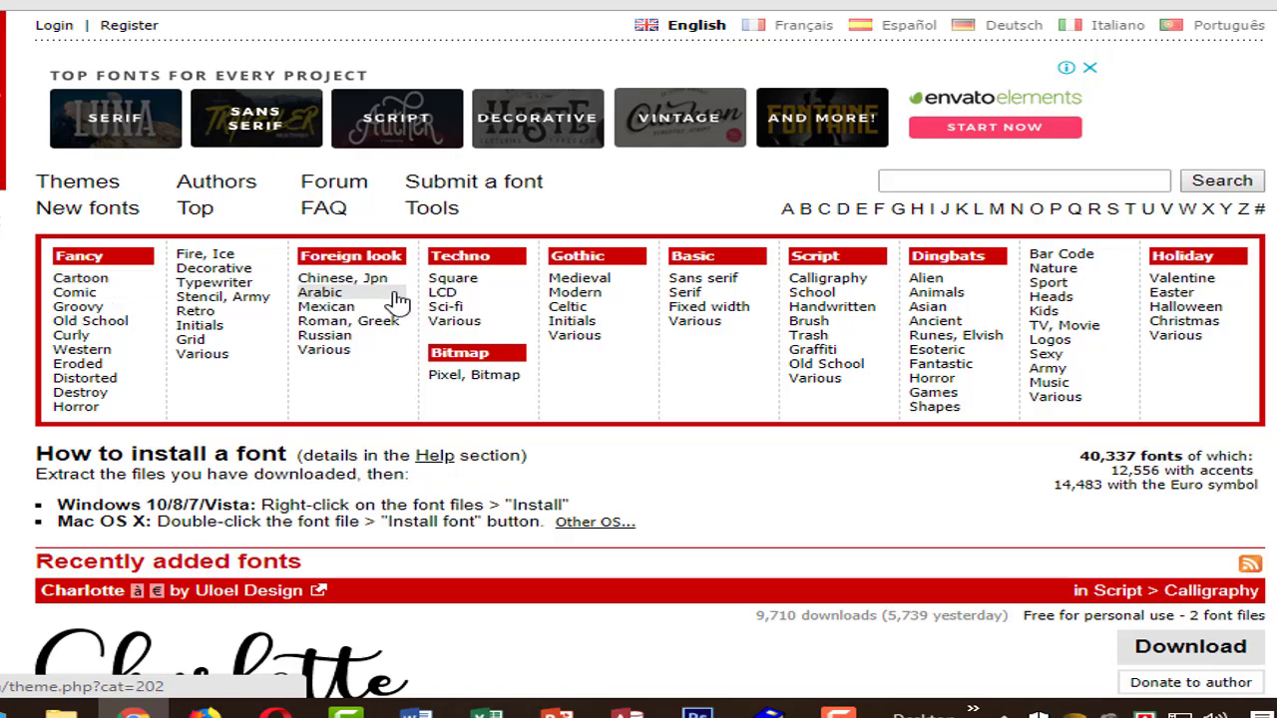
scroll(639, 399, down, 3)
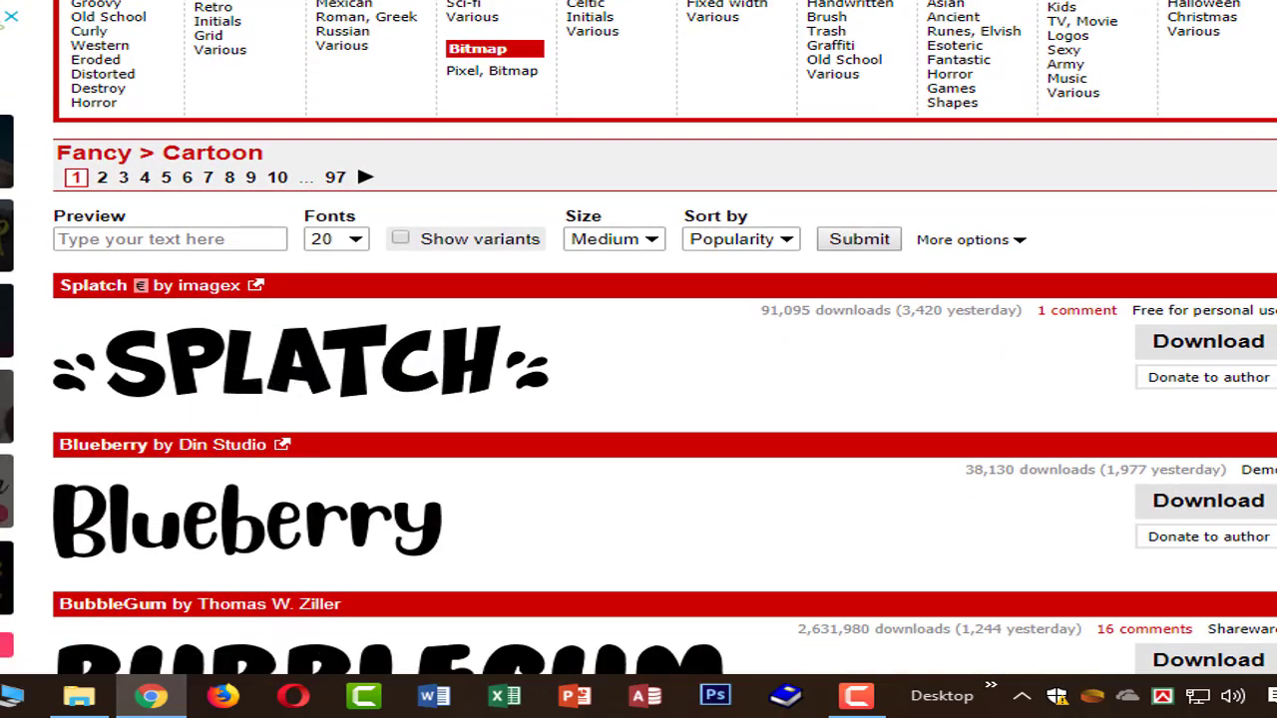
scroll(266, 370, down, 4)
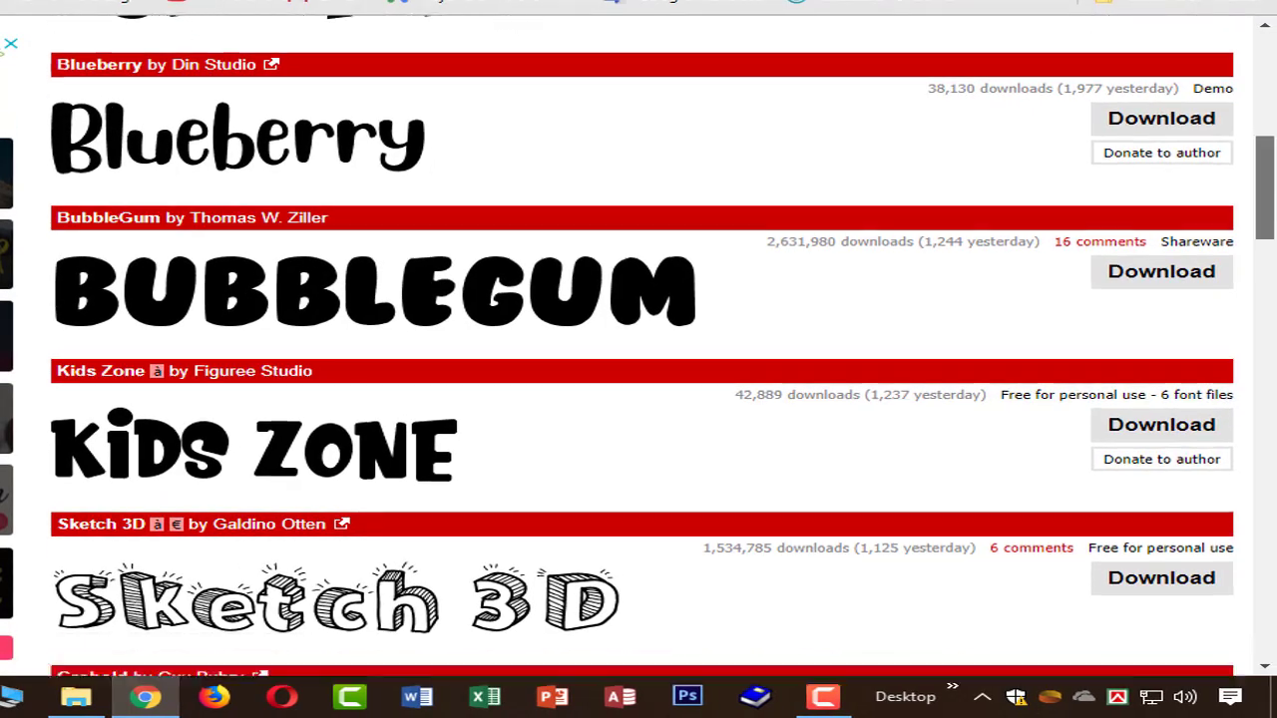
mouse_move(1267, 204)
mouse_down()
mouse_move(1273, 319)
mouse_move(1273, 85)
mouse_up()
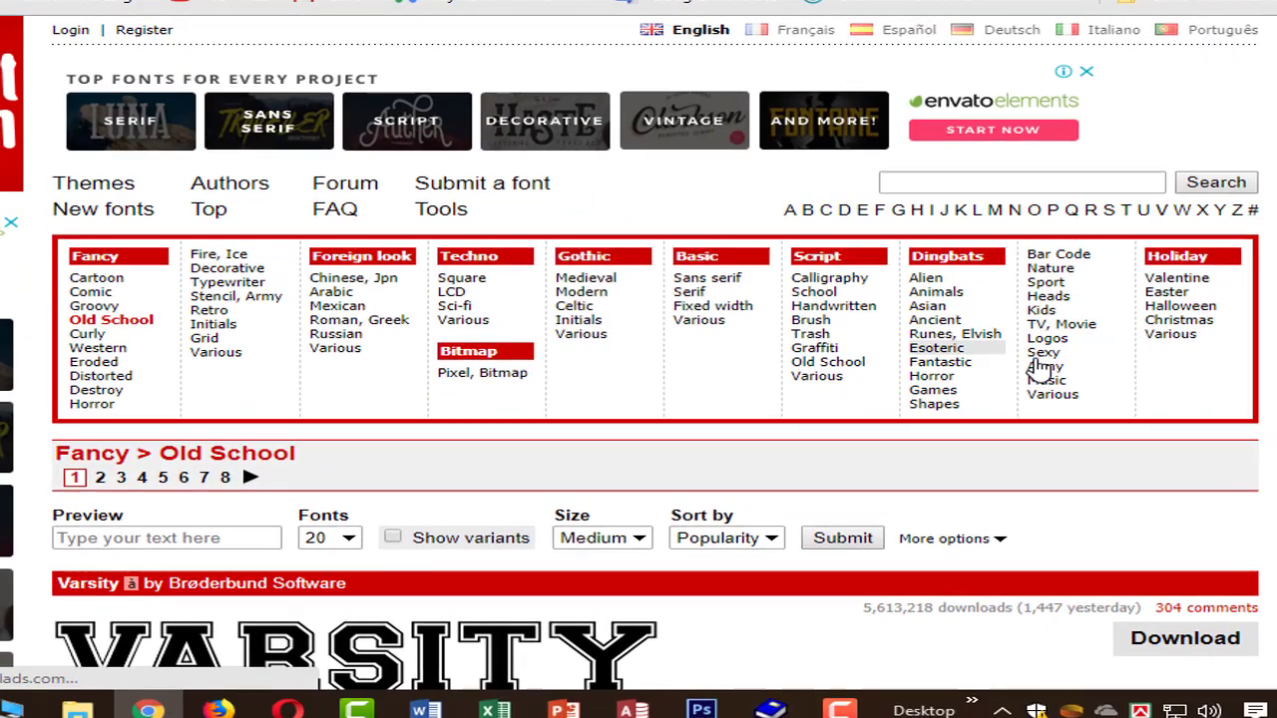
scroll(639, 399, down, 2)
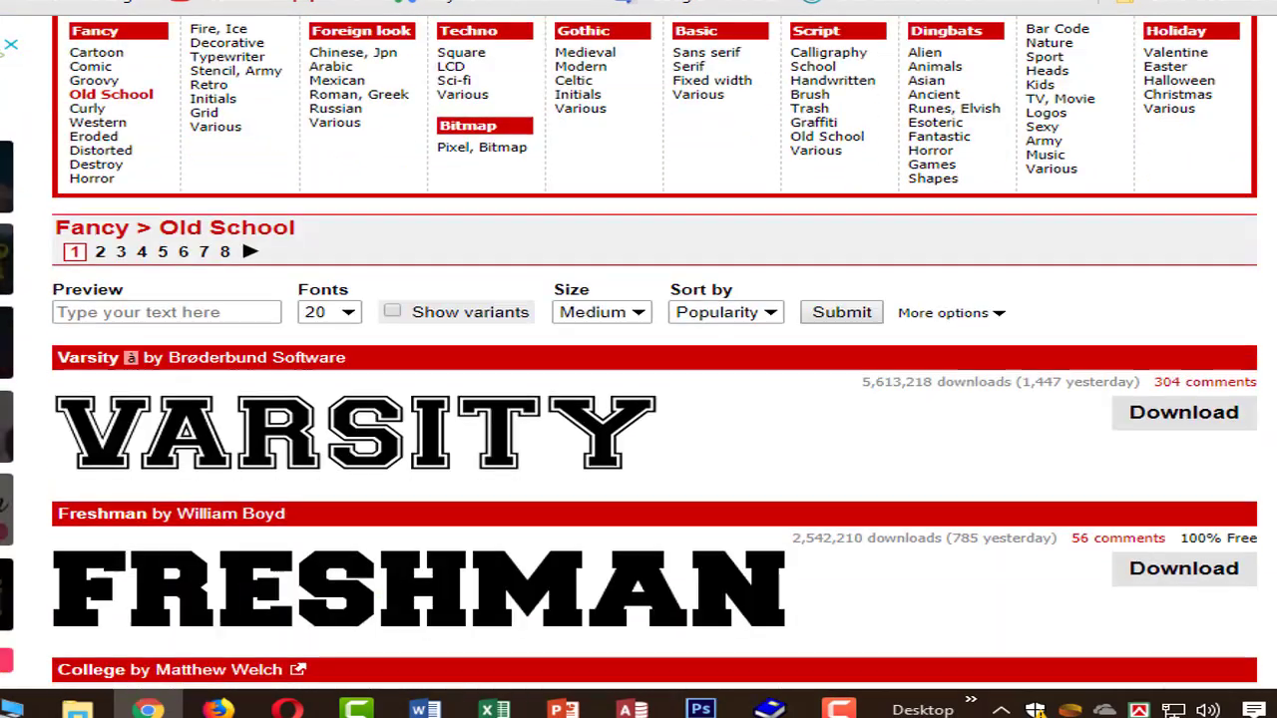
scroll(638, 399, down, 2)
scroll(638, 399, down, 3)
scroll(247, 477, down, 4)
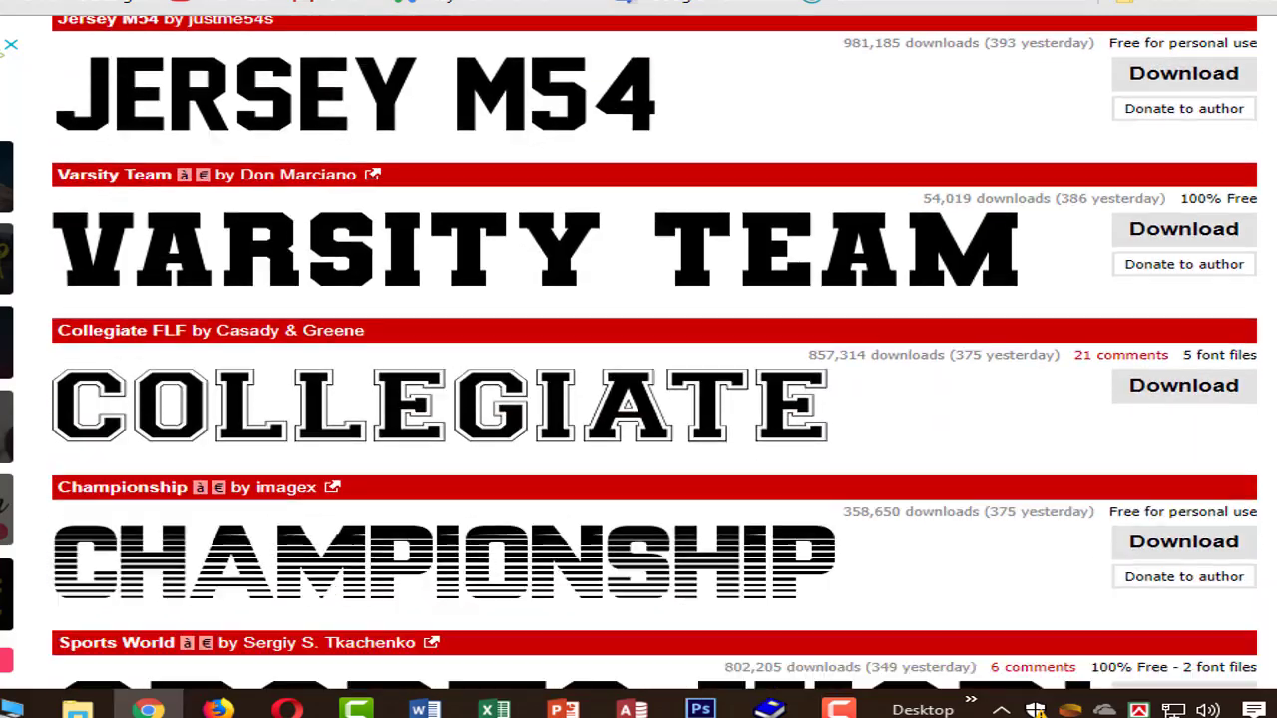
scroll(246, 478, down, 3)
scroll(247, 478, up, 10)
scroll(246, 478, up, 10)
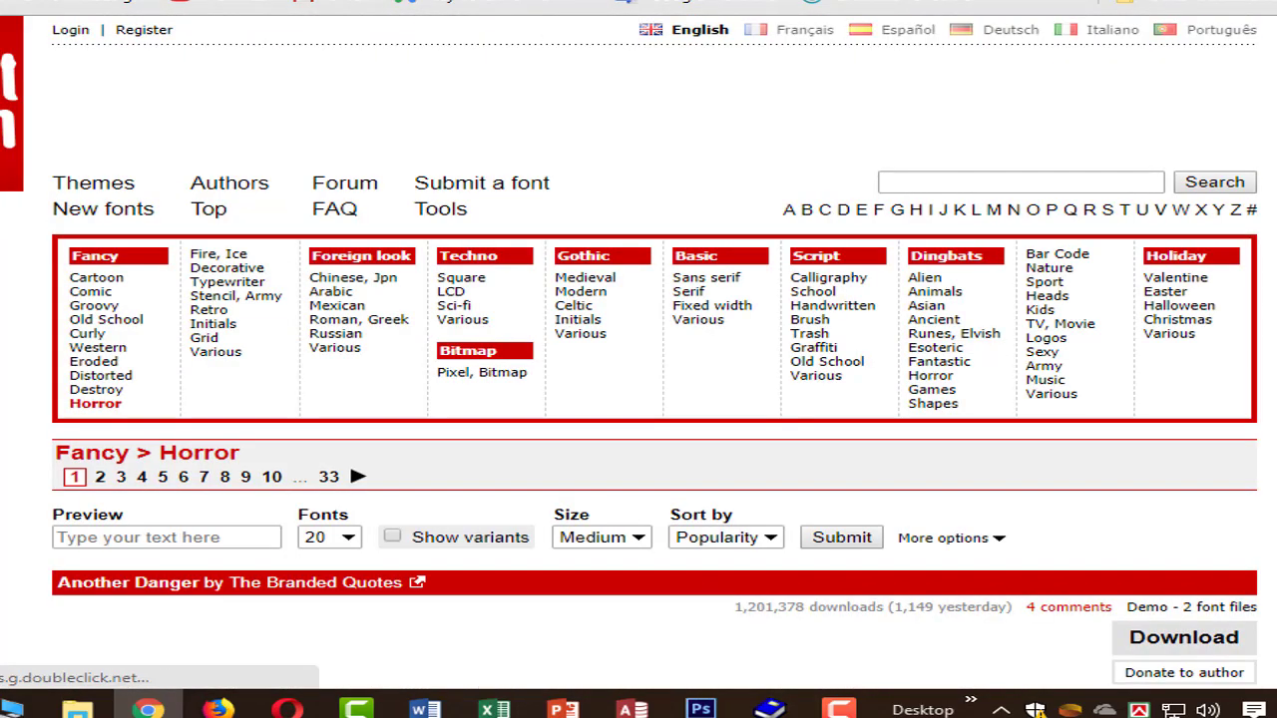
Step: Open the Nature font category and scroll through its listing
scroll(795, 427, down, 7)
scroll(795, 427, down, 1)
scroll(1048, 478, down, 3)
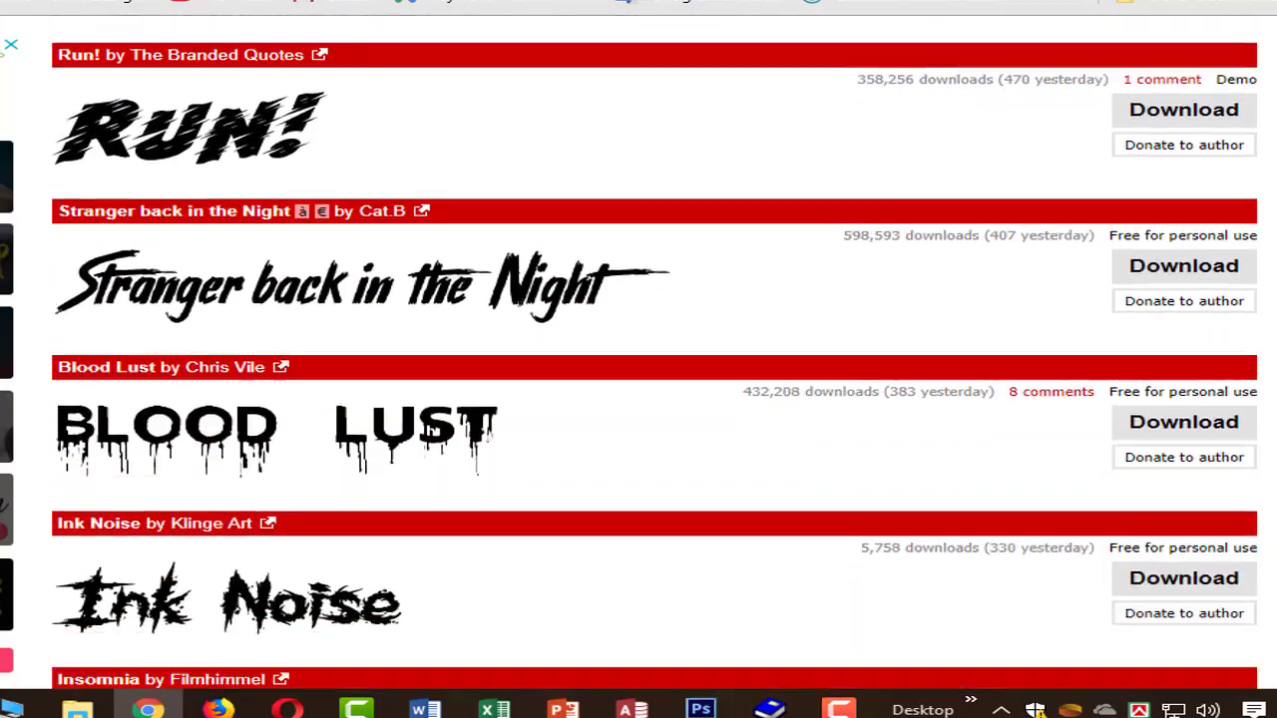
scroll(1047, 478, up, 4)
scroll(1048, 478, up, 5)
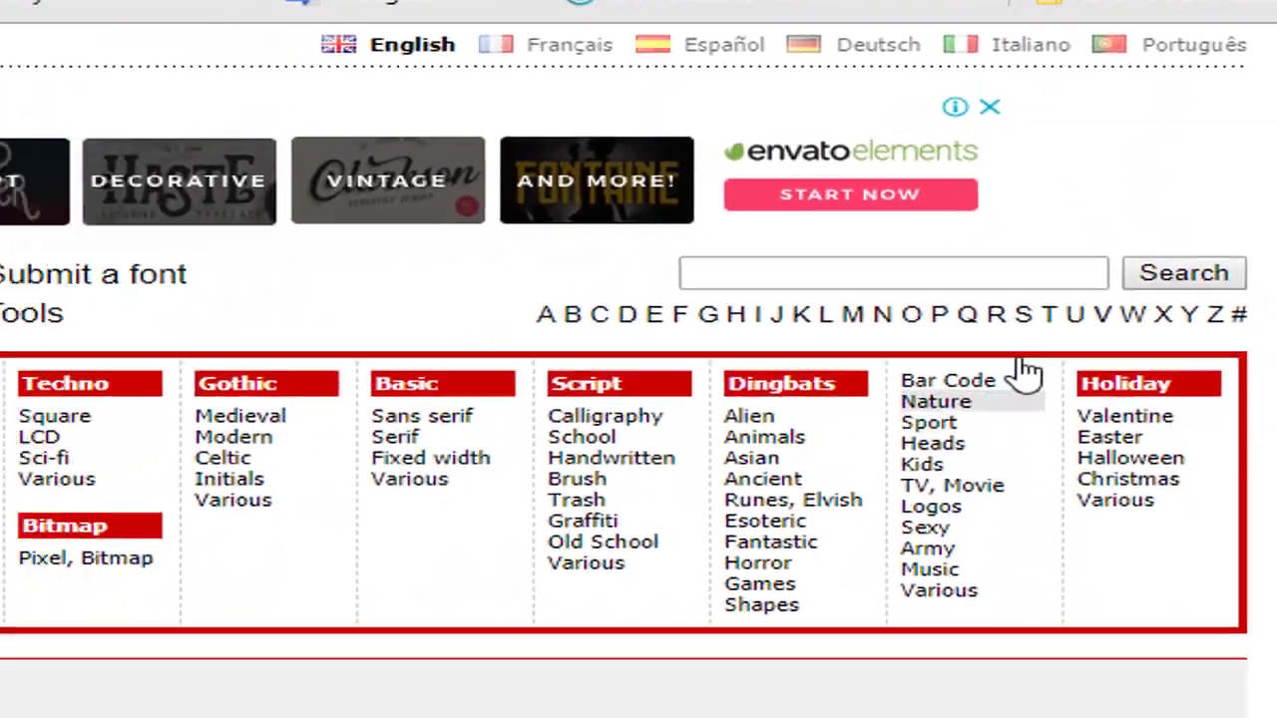
click(933, 465)
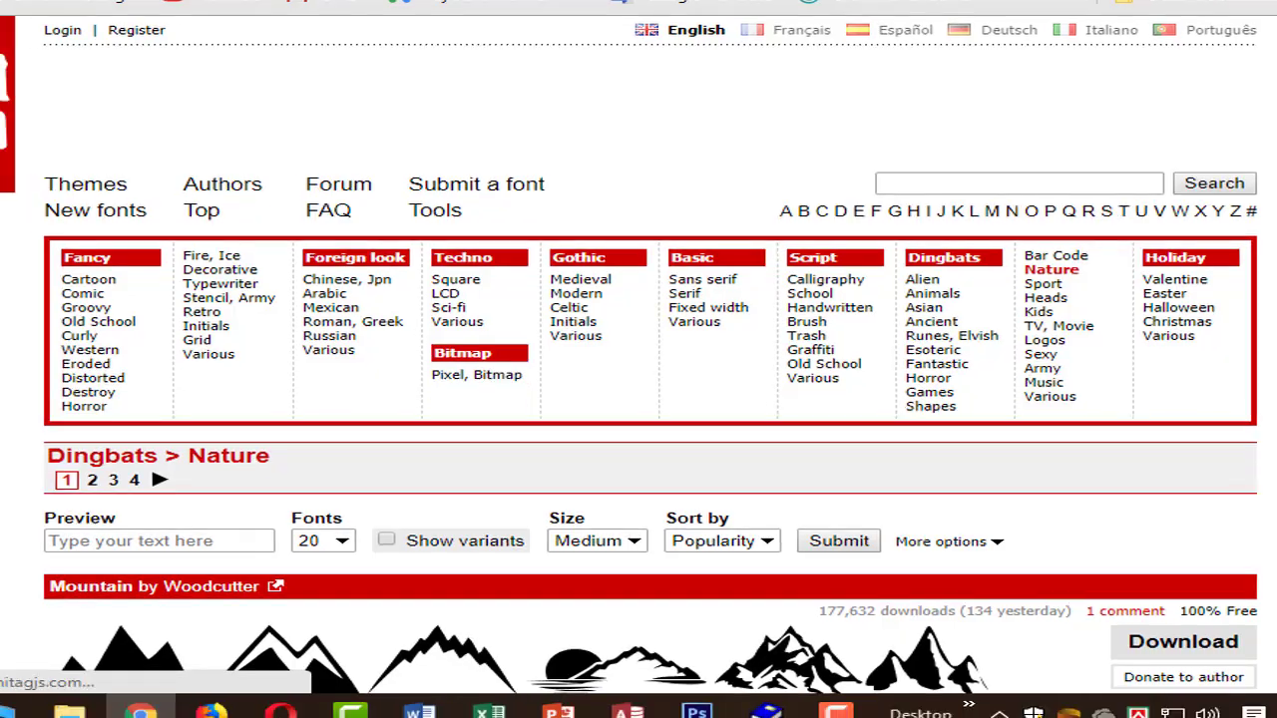
scroll(638, 399, down, 3)
scroll(639, 399, down, 2)
scroll(639, 399, down, 2)
scroll(638, 399, down, 3)
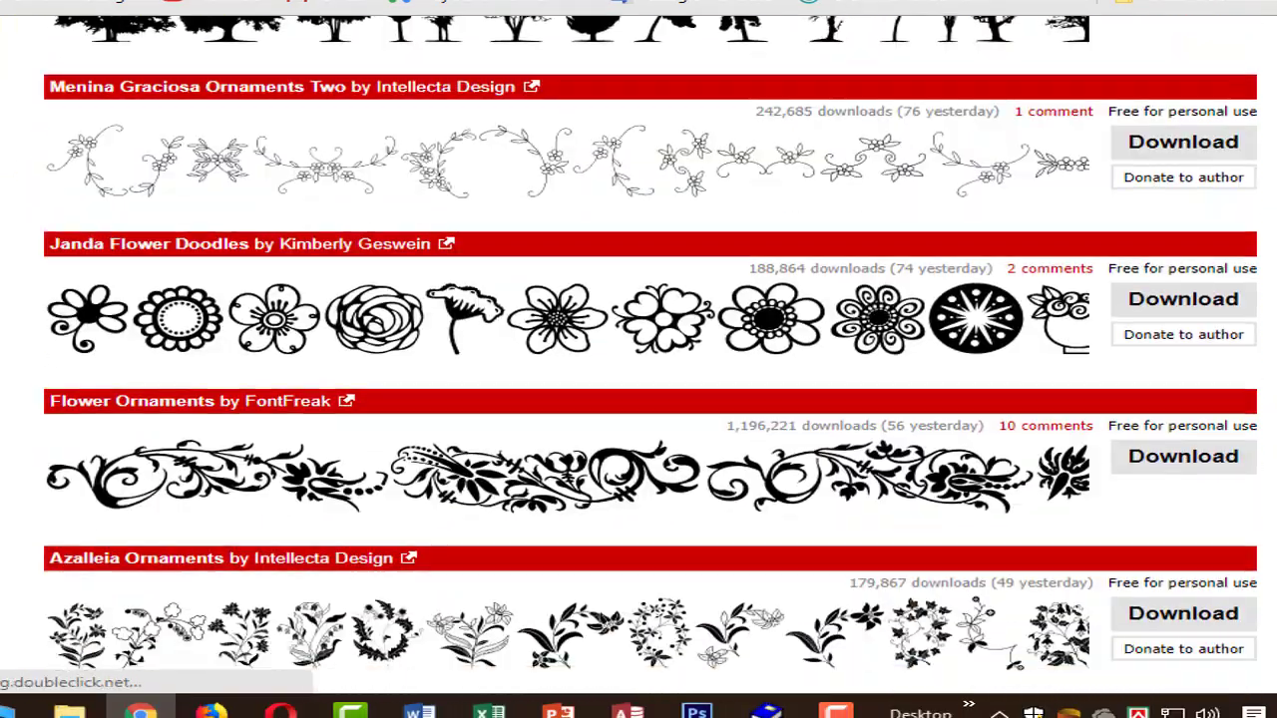
scroll(638, 399, down, 3)
scroll(808, 469, down, 4)
scroll(808, 469, down, 3)
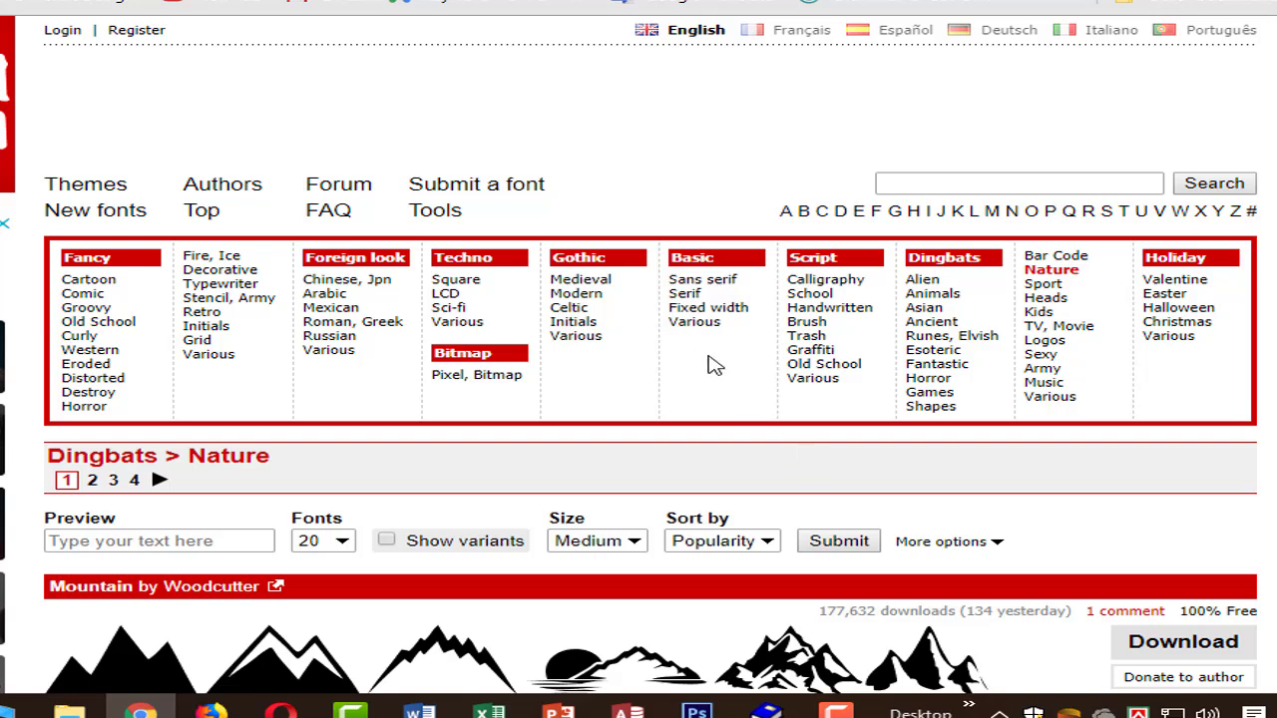
Step: Move to the listing showing Capture it, Gunplay, Top Secret and Army Rust
click(596, 294)
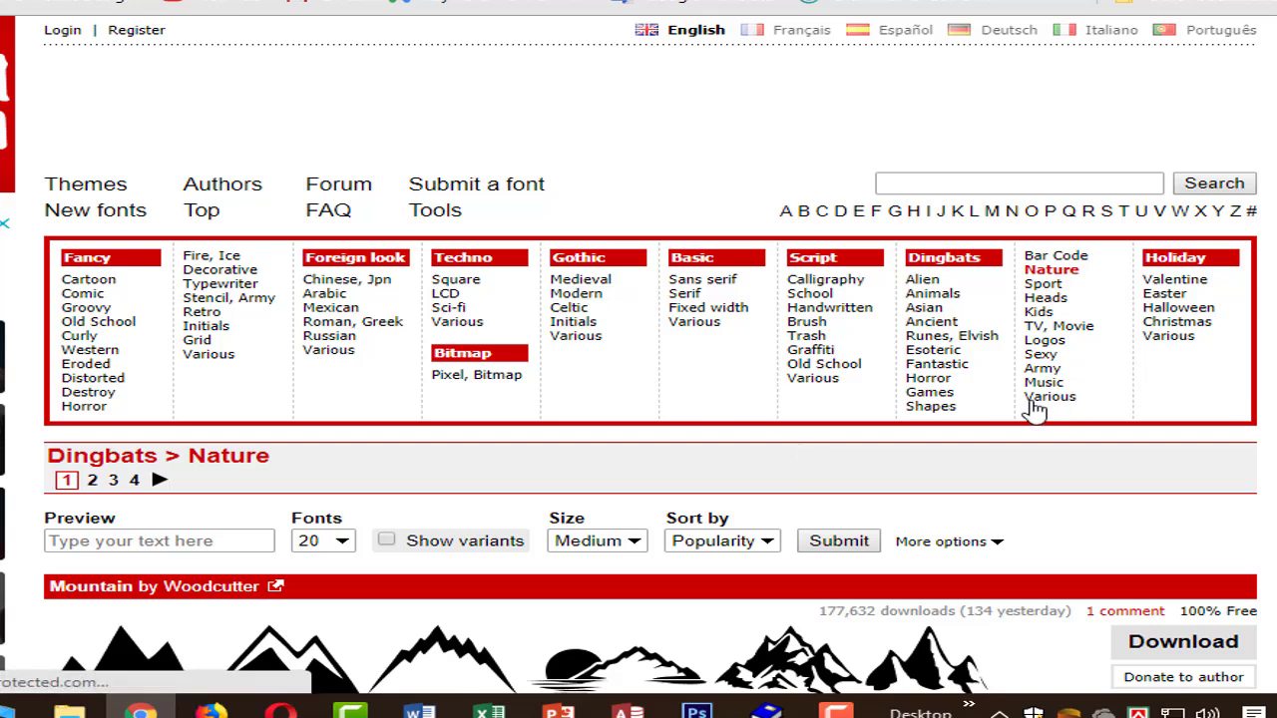
scroll(1002, 404, down, 4)
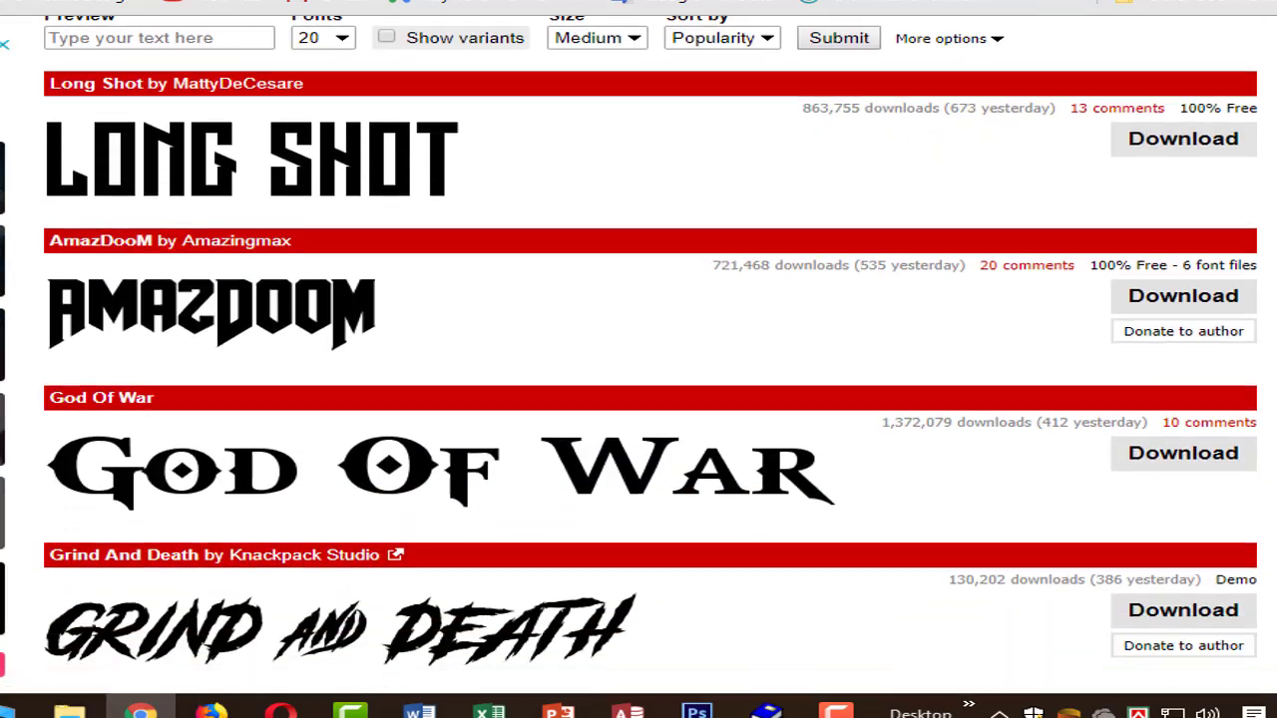
scroll(1003, 404, down, 3)
scroll(650, 355, down, 2)
scroll(650, 355, down, 3)
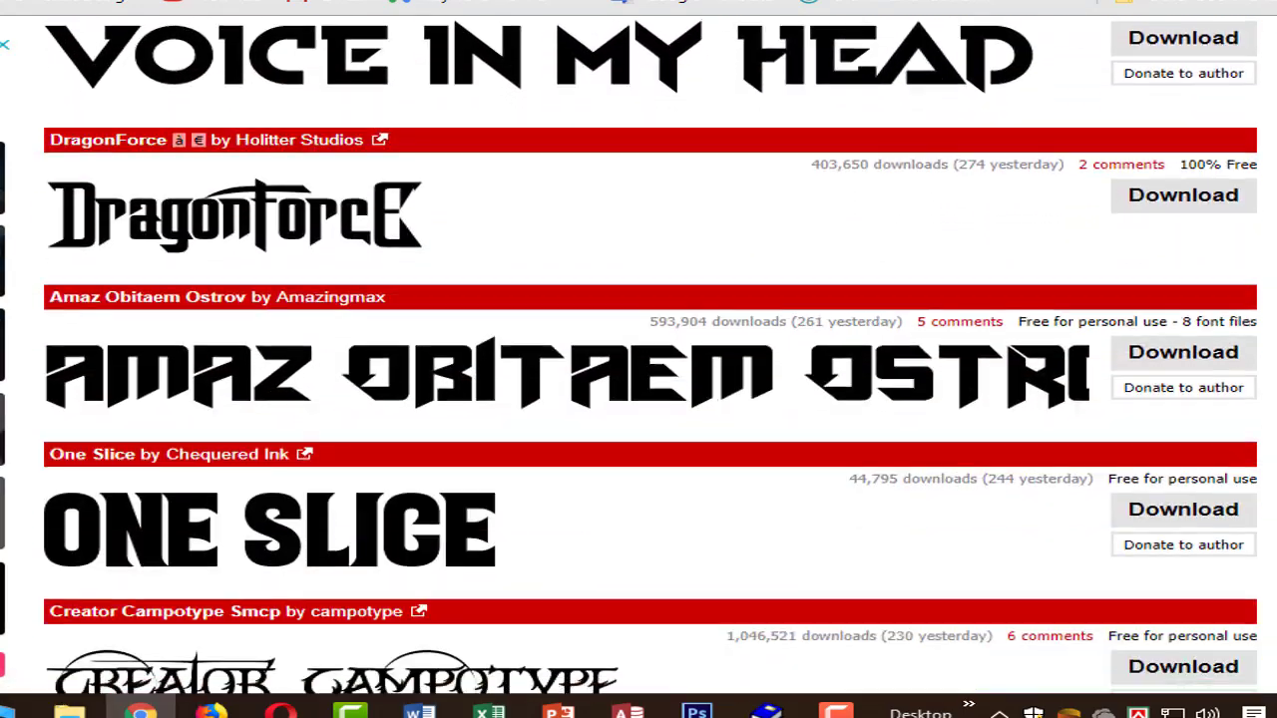
scroll(651, 355, up, 3)
scroll(707, 423, up, 5)
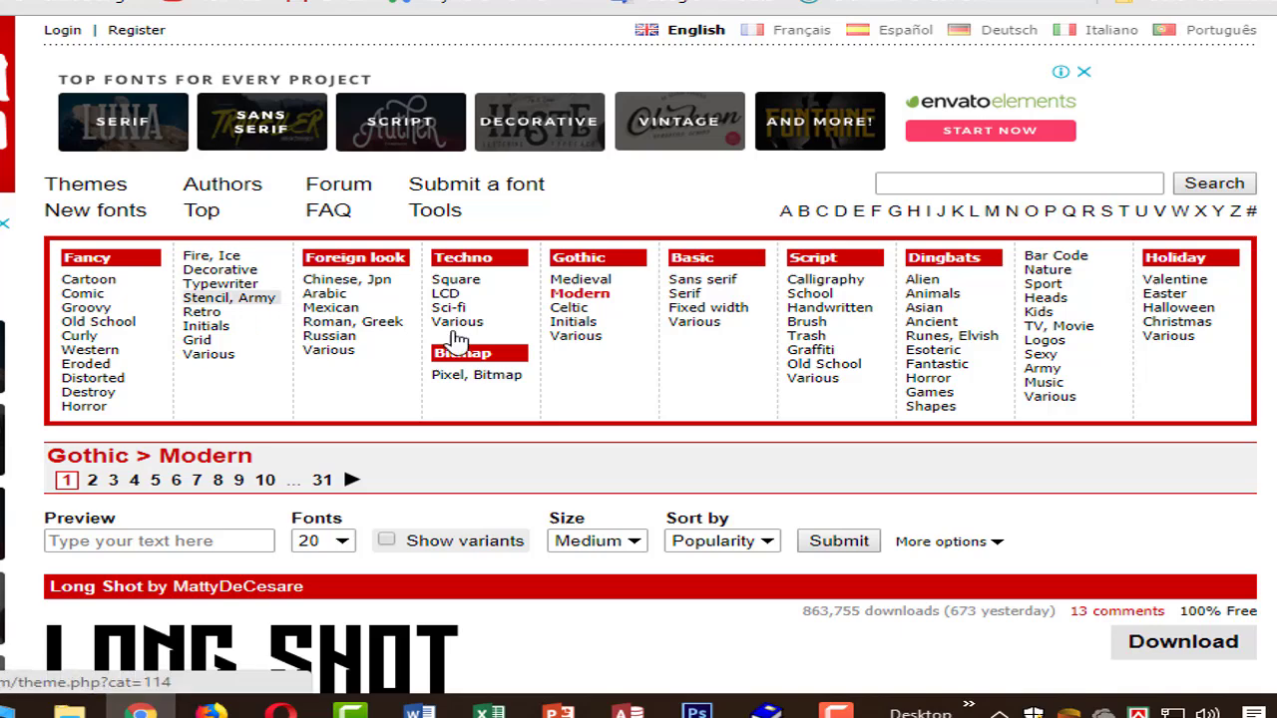
scroll(992, 307, down, 4)
scroll(992, 307, down, 2)
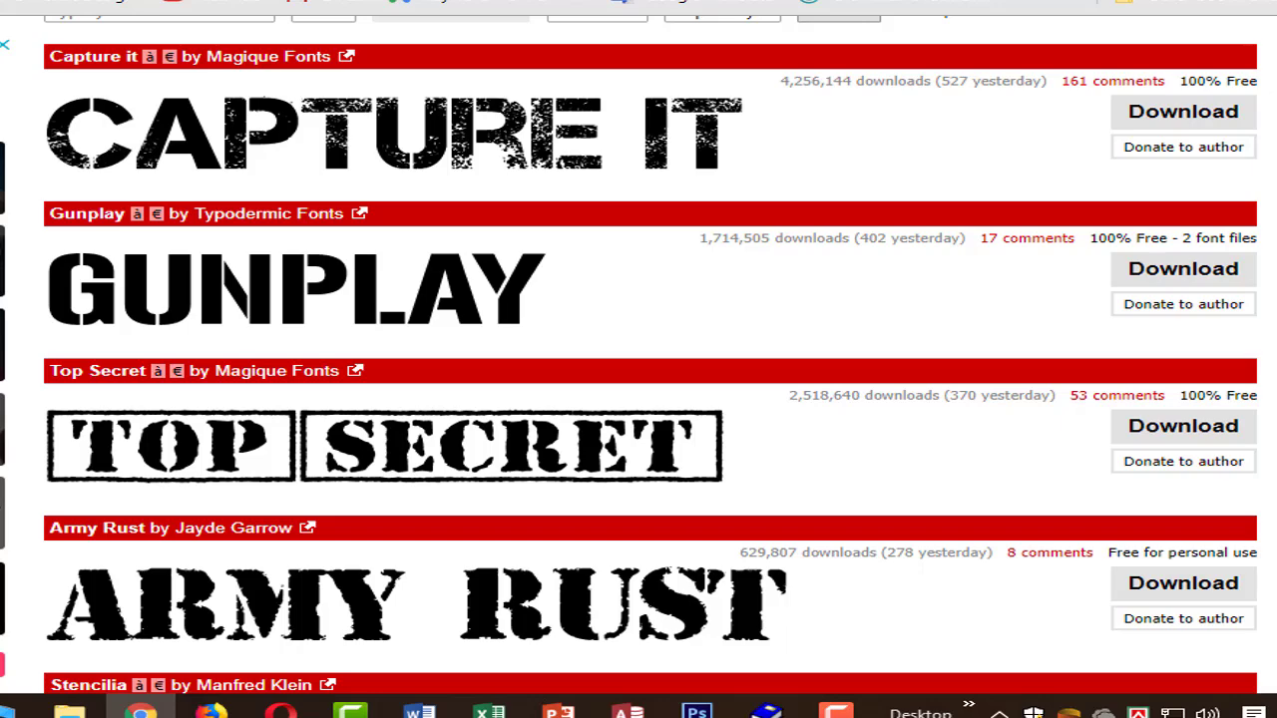
scroll(250, 354, up, 1)
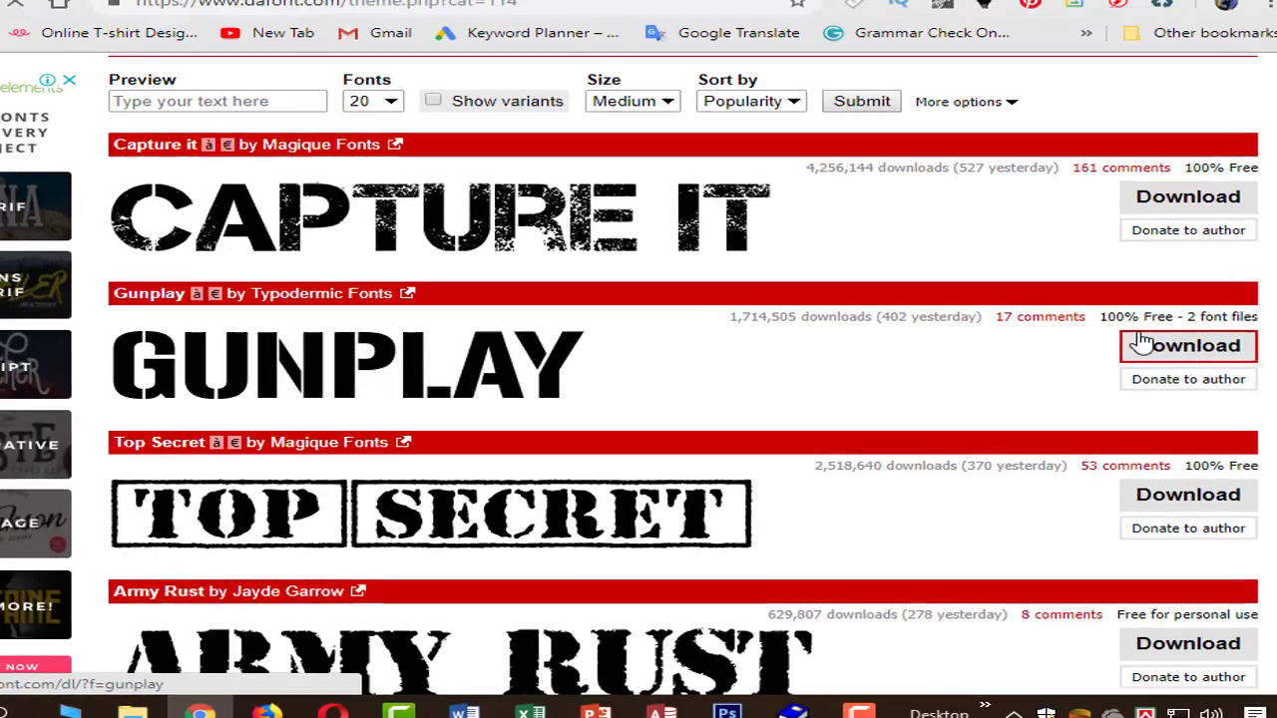
Step: Download Gunplay as gunplay.zip and show the archive in its folder
click(1185, 336)
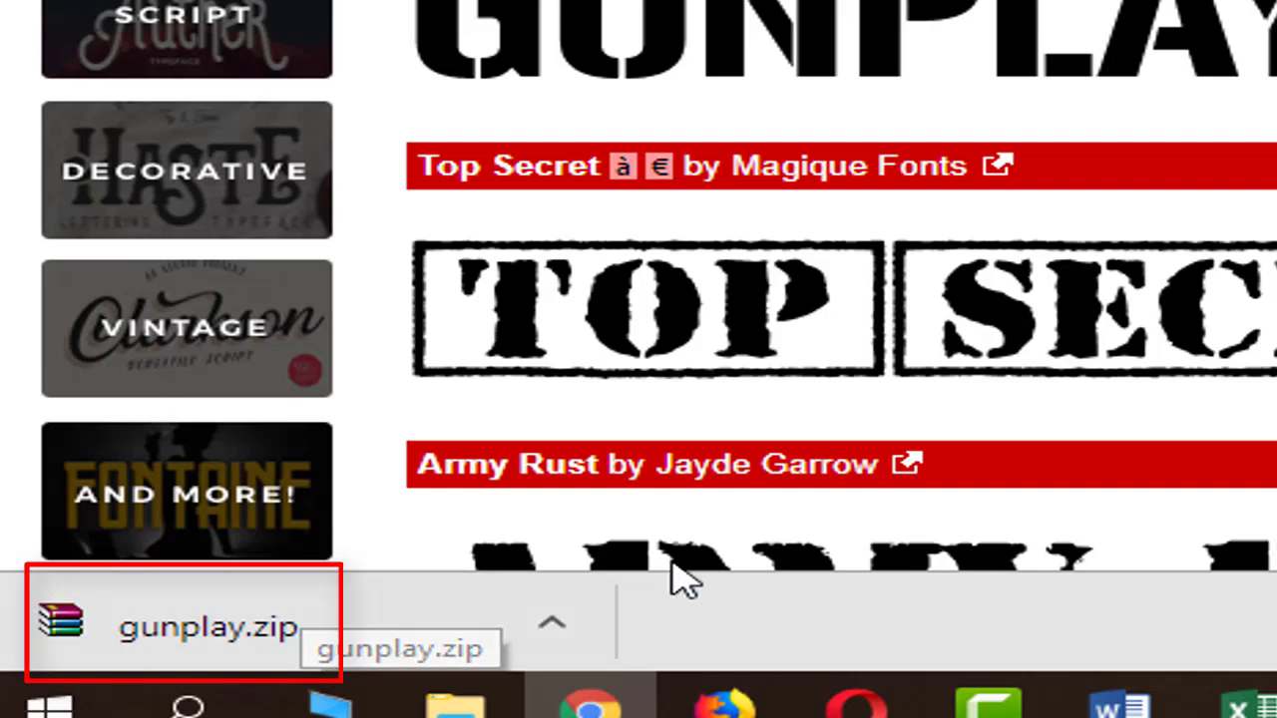
click(550, 626)
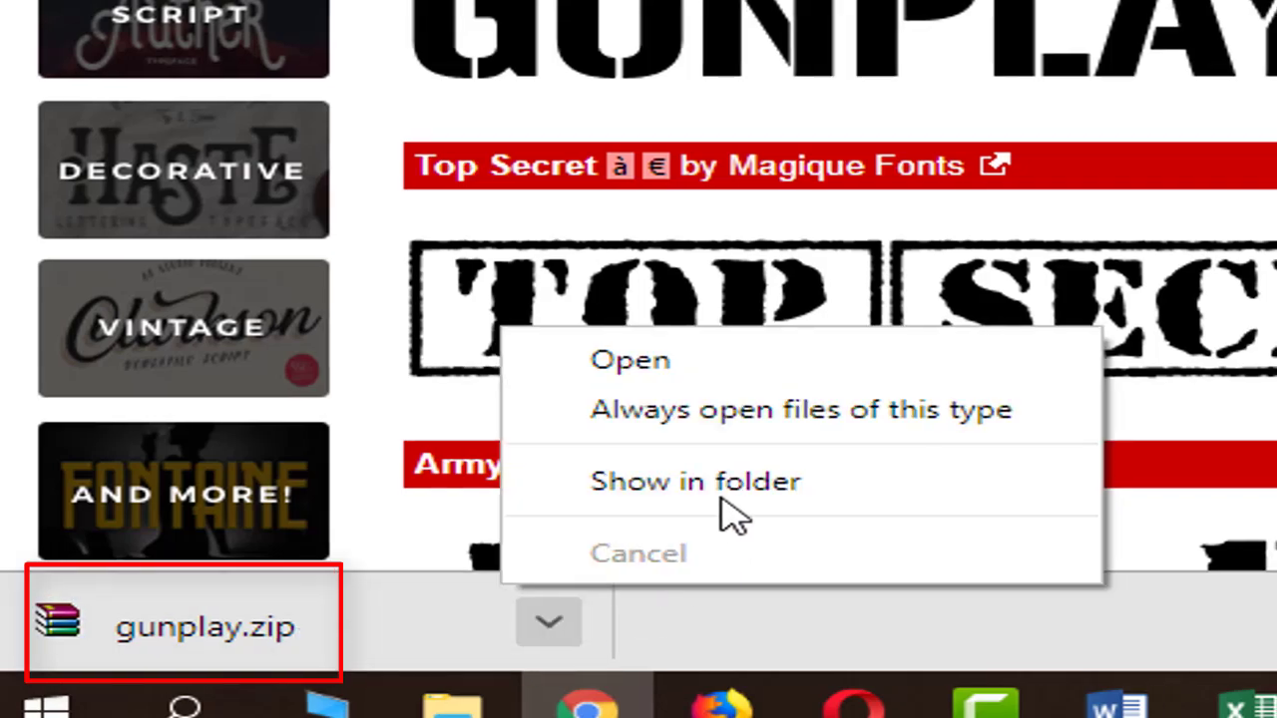
click(722, 497)
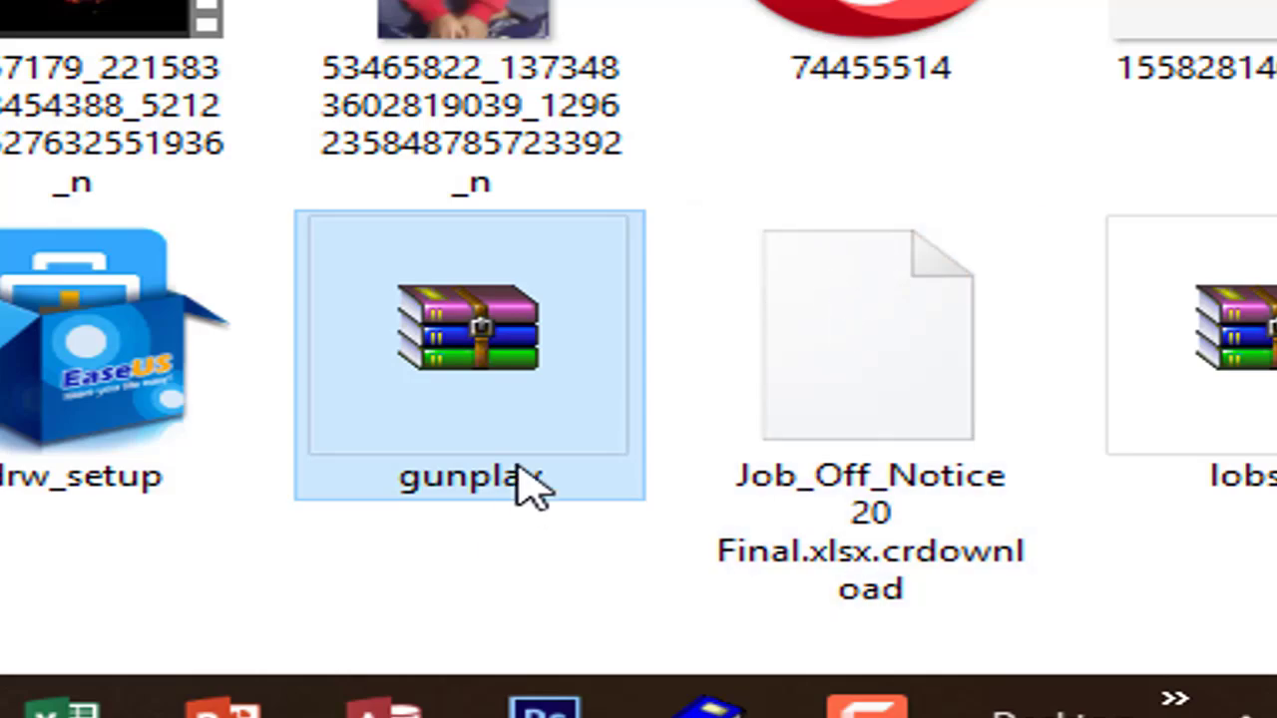
Step: Open gunplay.zip and install Gunplay 3D and Gunplay Regular via the font viewer
double_click(439, 429)
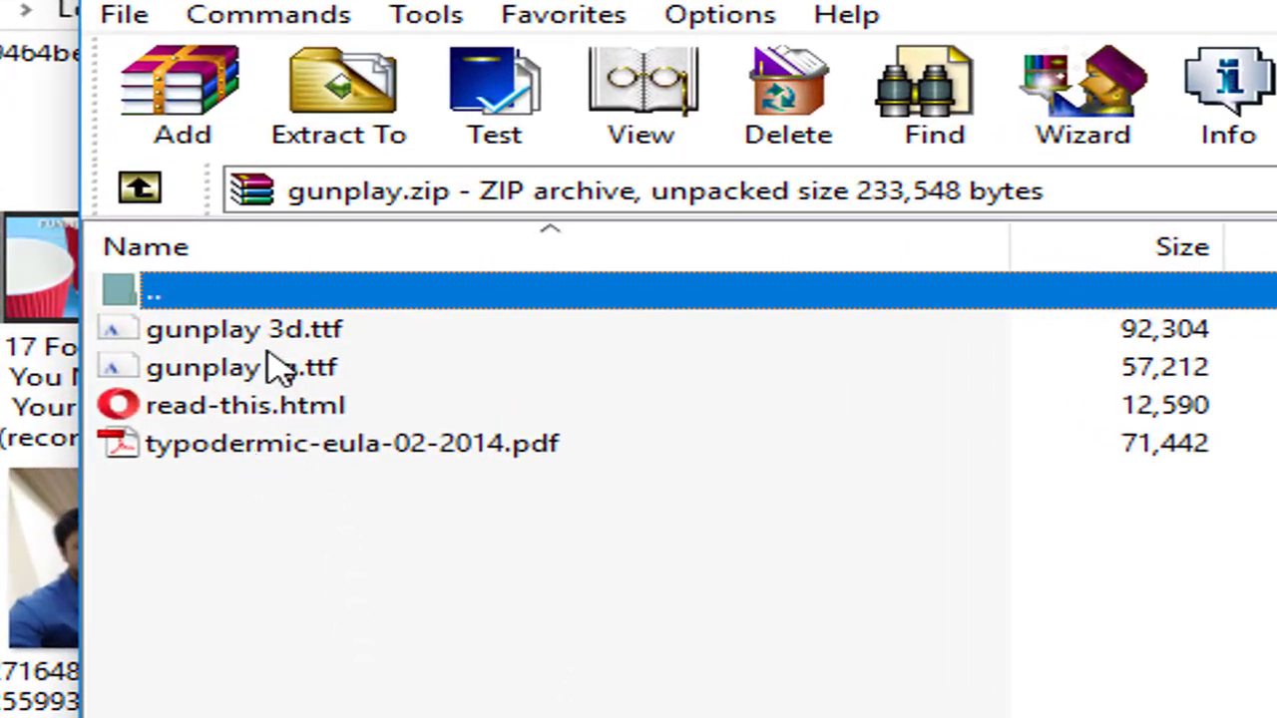
click(256, 336)
click(271, 371)
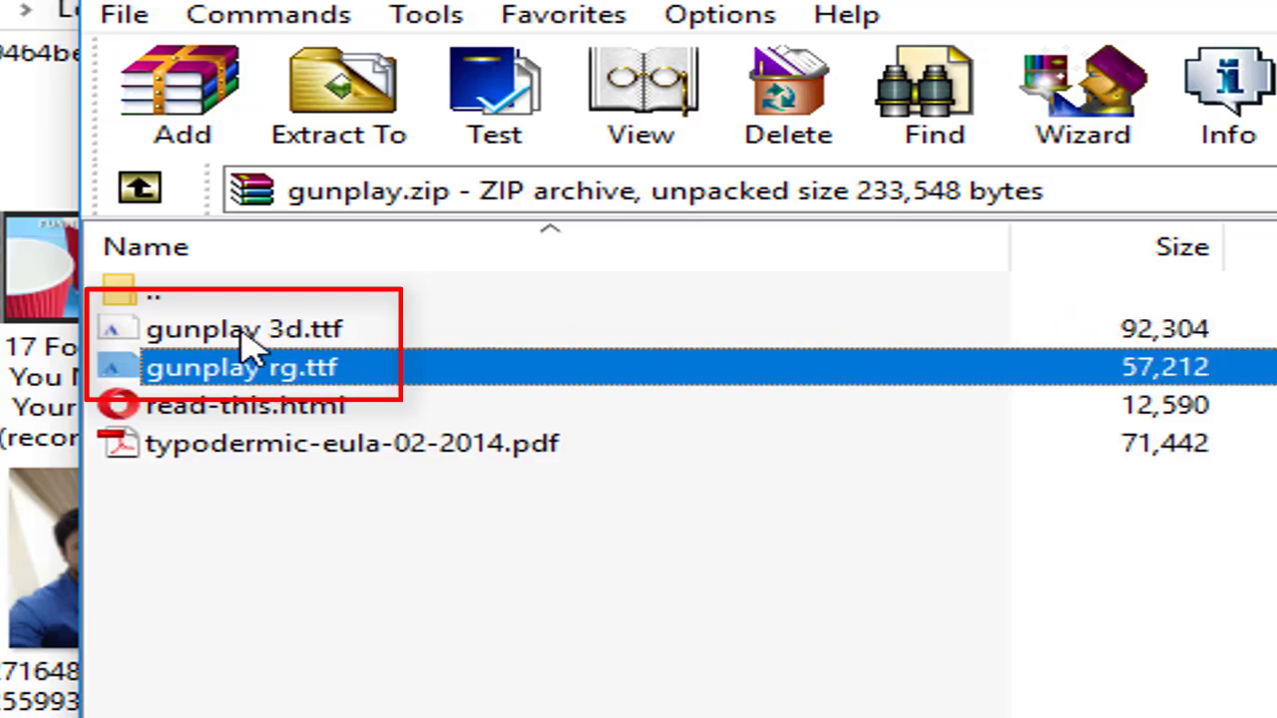
double_click(242, 329)
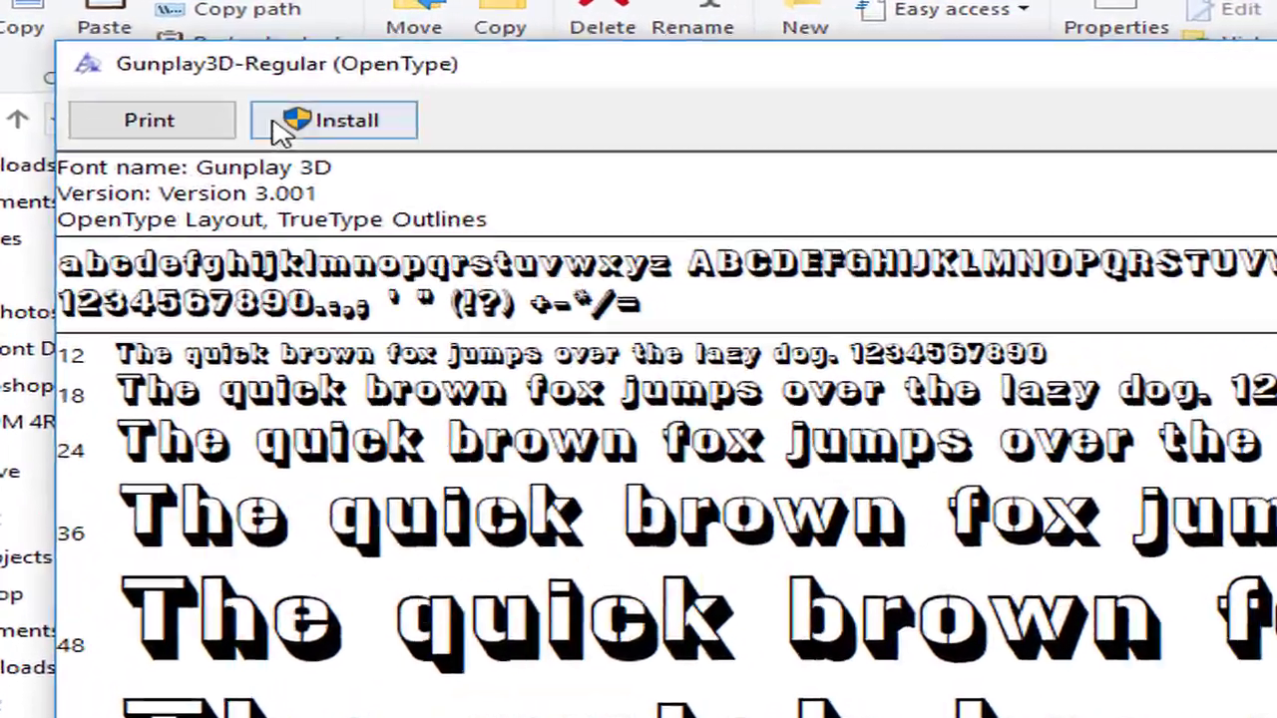
click(281, 124)
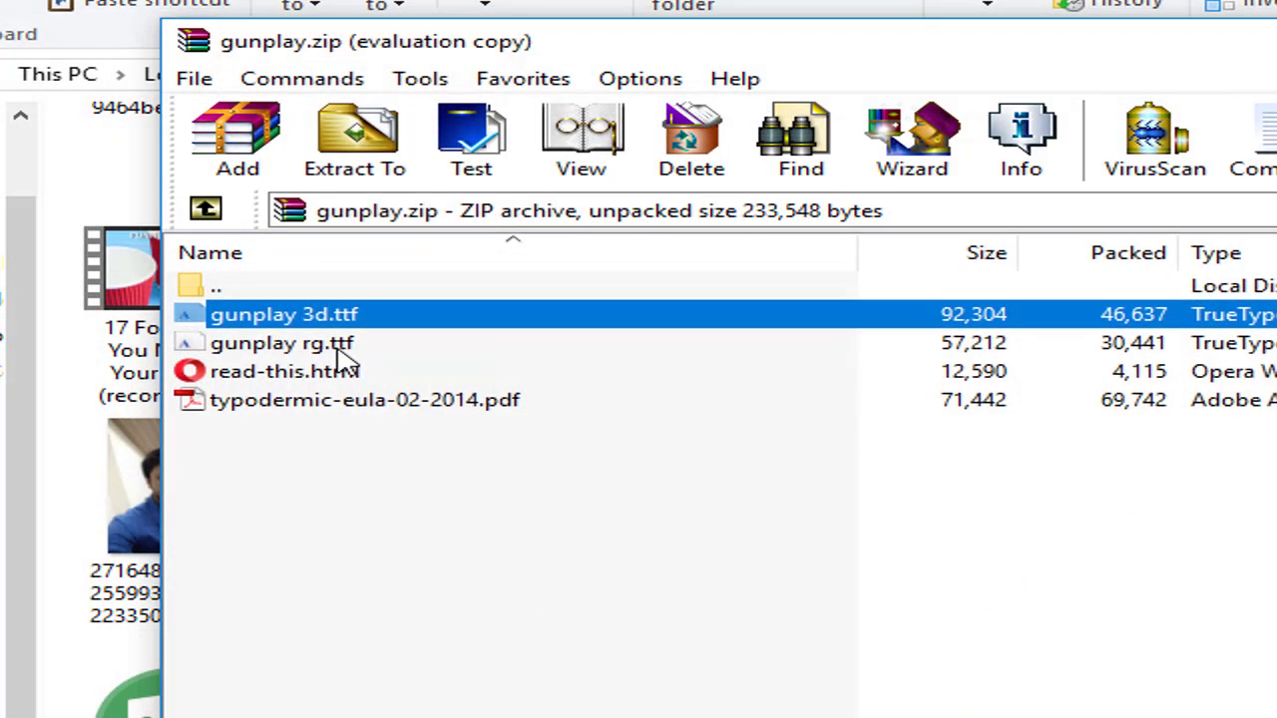
double_click(337, 351)
click(342, 114)
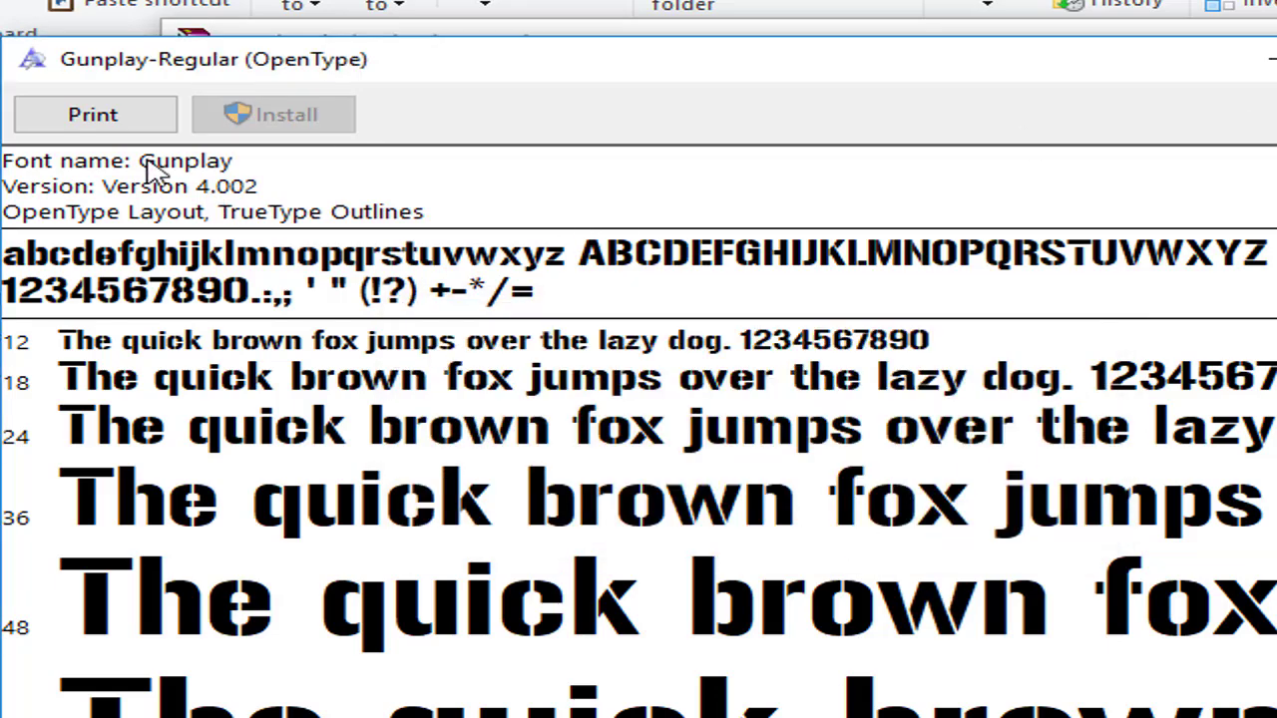
key(alt+F4)
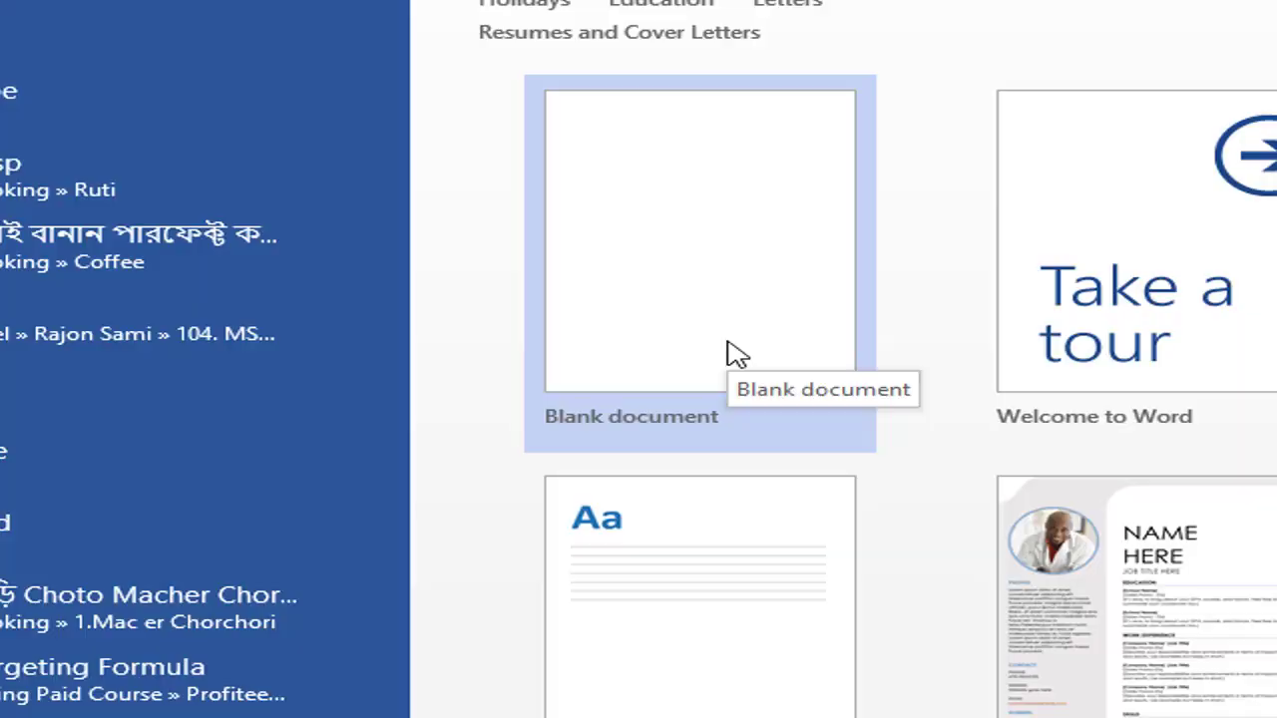
Step: Type 'Rajon Sami' in a blank Word document and set it in Gunplay
click(721, 294)
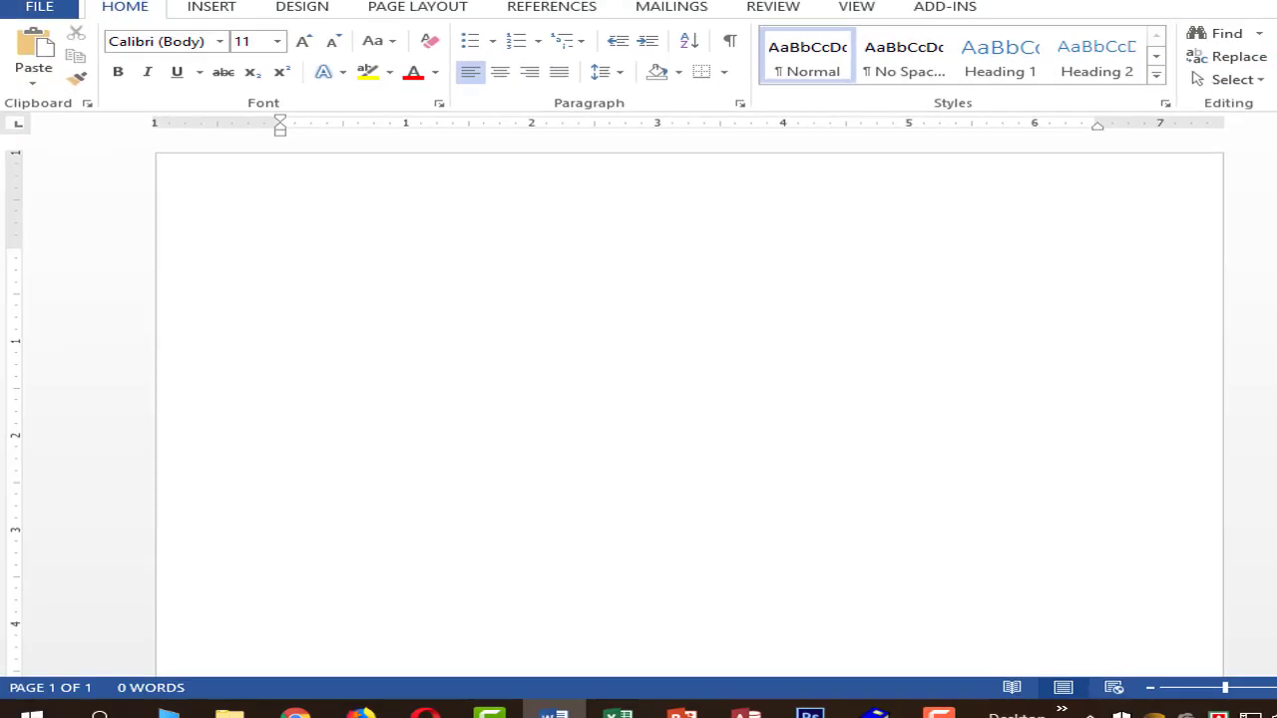
text(Ra)
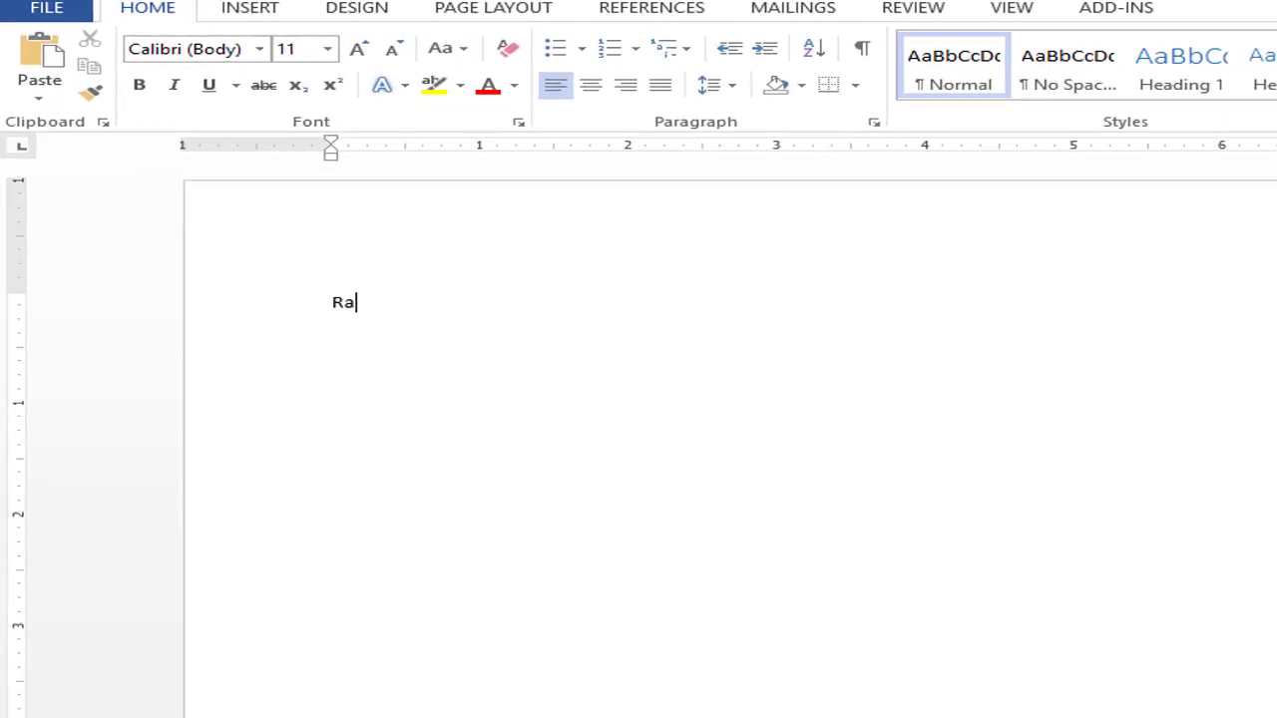
text(jon Sami)
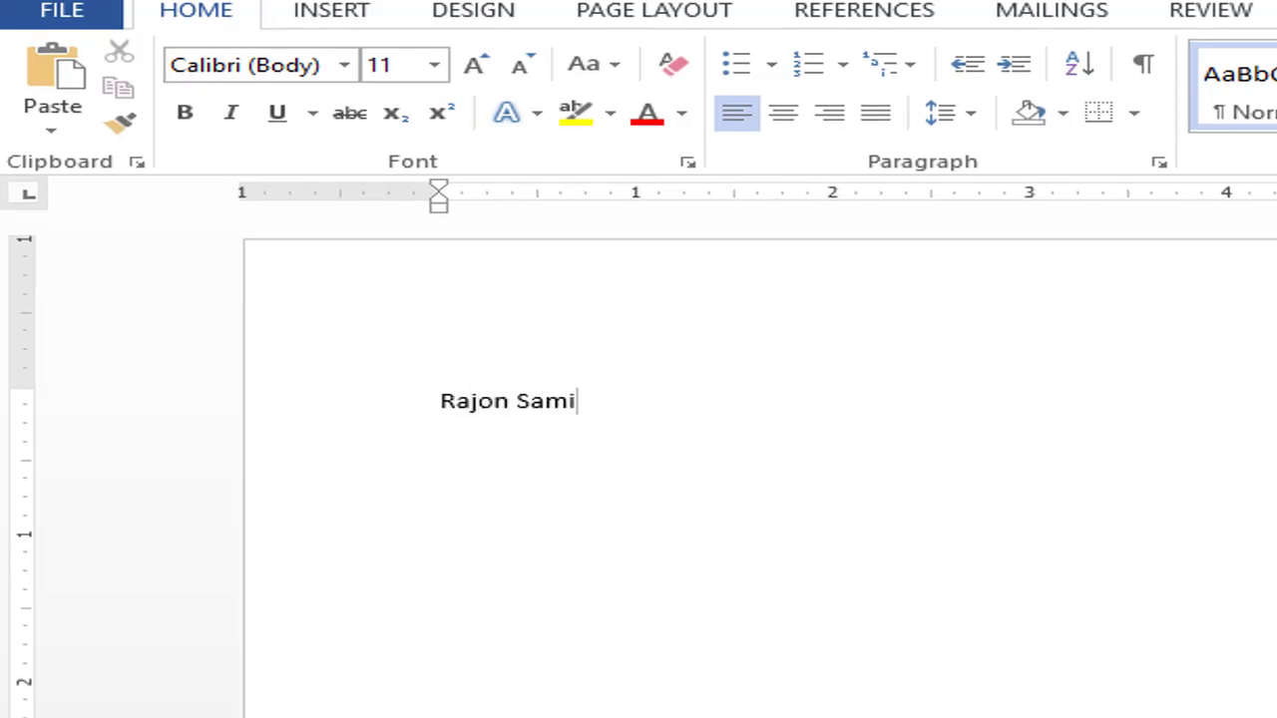
key(ctrl+a)
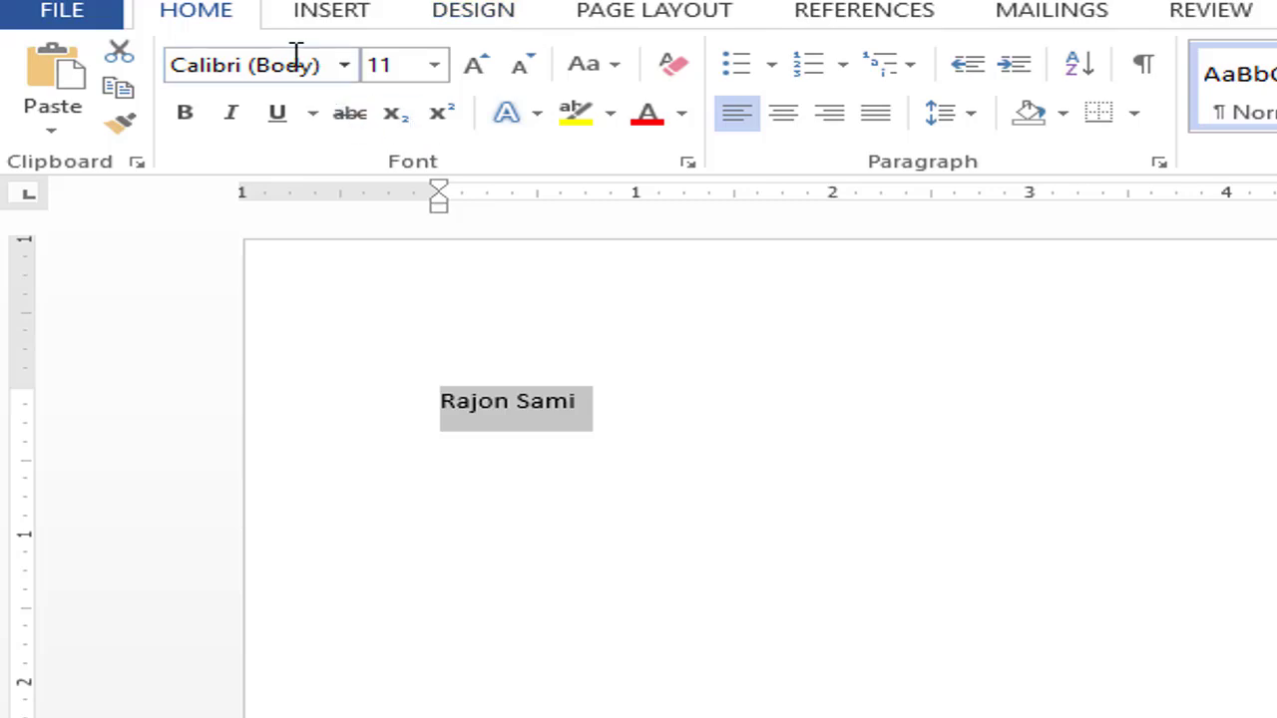
click(296, 56)
key(BackSpace)
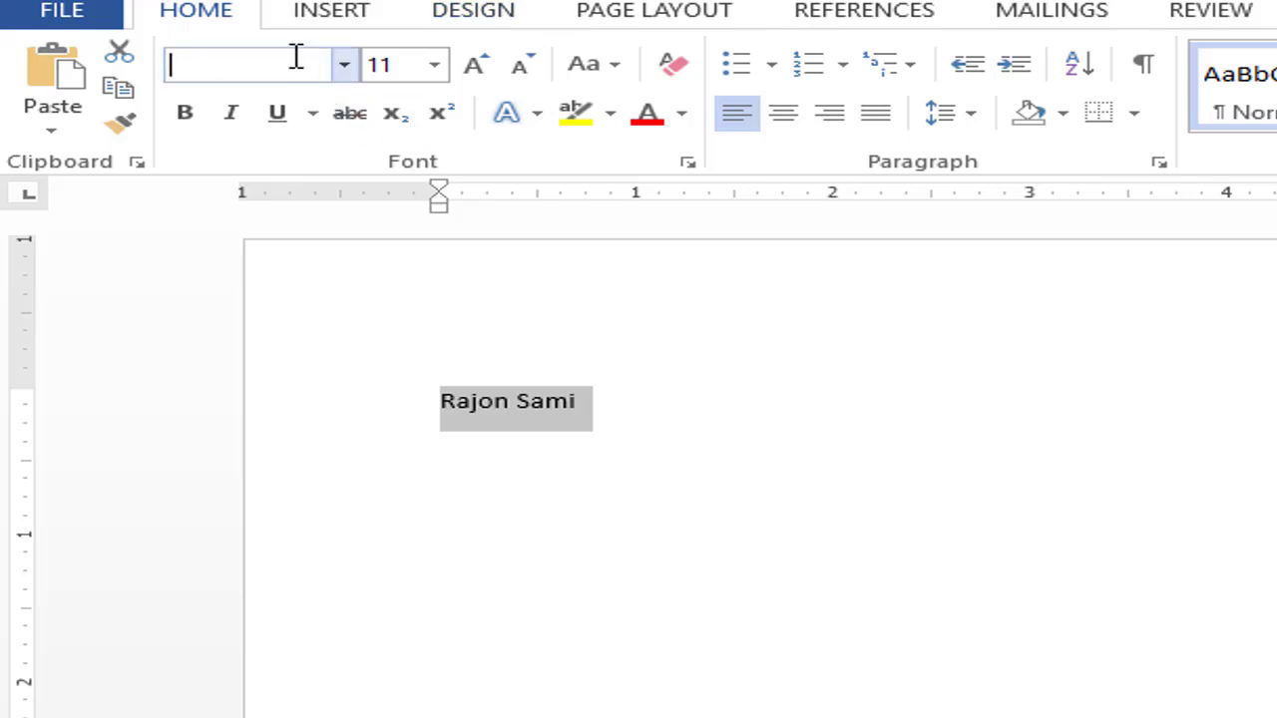
text(Gunplay)
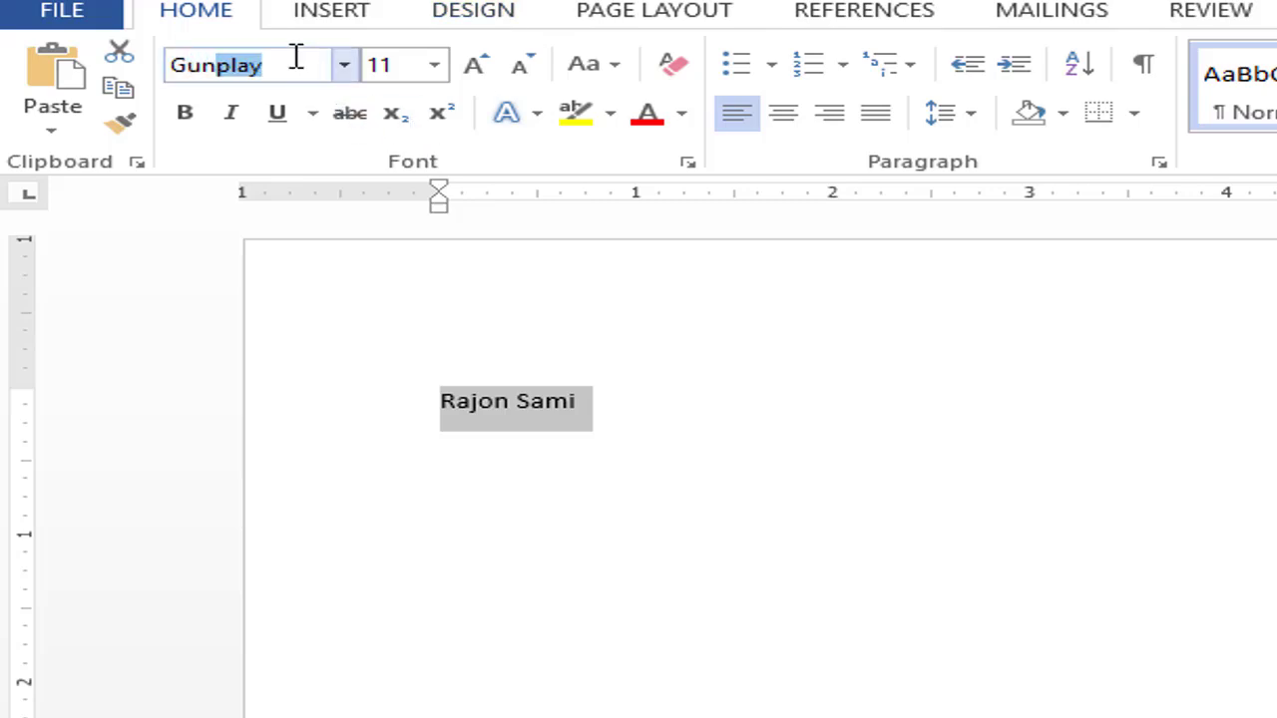
key(Return)
click(514, 401)
Step: Enlarge the name to 56 pt, switch it to capitals, then close Word
drag(699, 419, 289, 416)
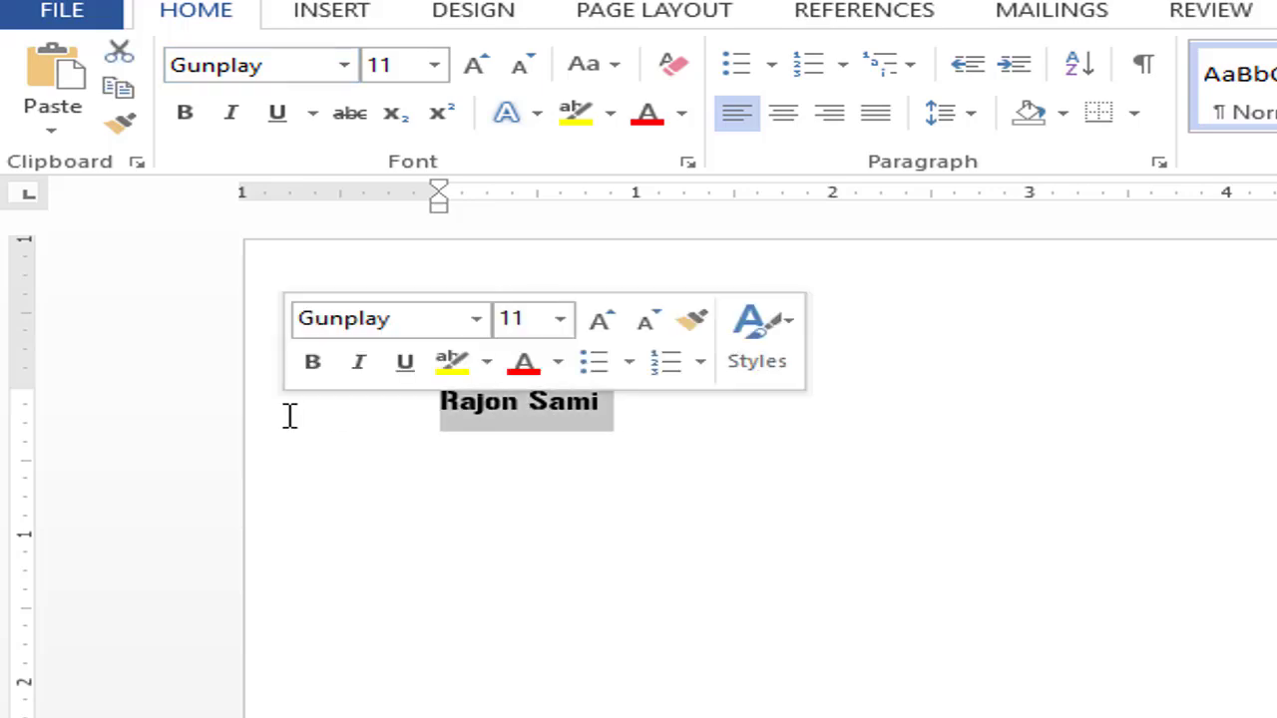
key(ctrl+bracketright)
key(ctrl+bracketright)
key(ctrl+bracketright)
key(ctrl+bracketright)
key(ctrl+bracketright)
key(ctrl+bracketright)
key(ctrl+bracketright)
key(ctrl+bracketright)
key(ctrl+bracketright)
key(ctrl+bracketright)
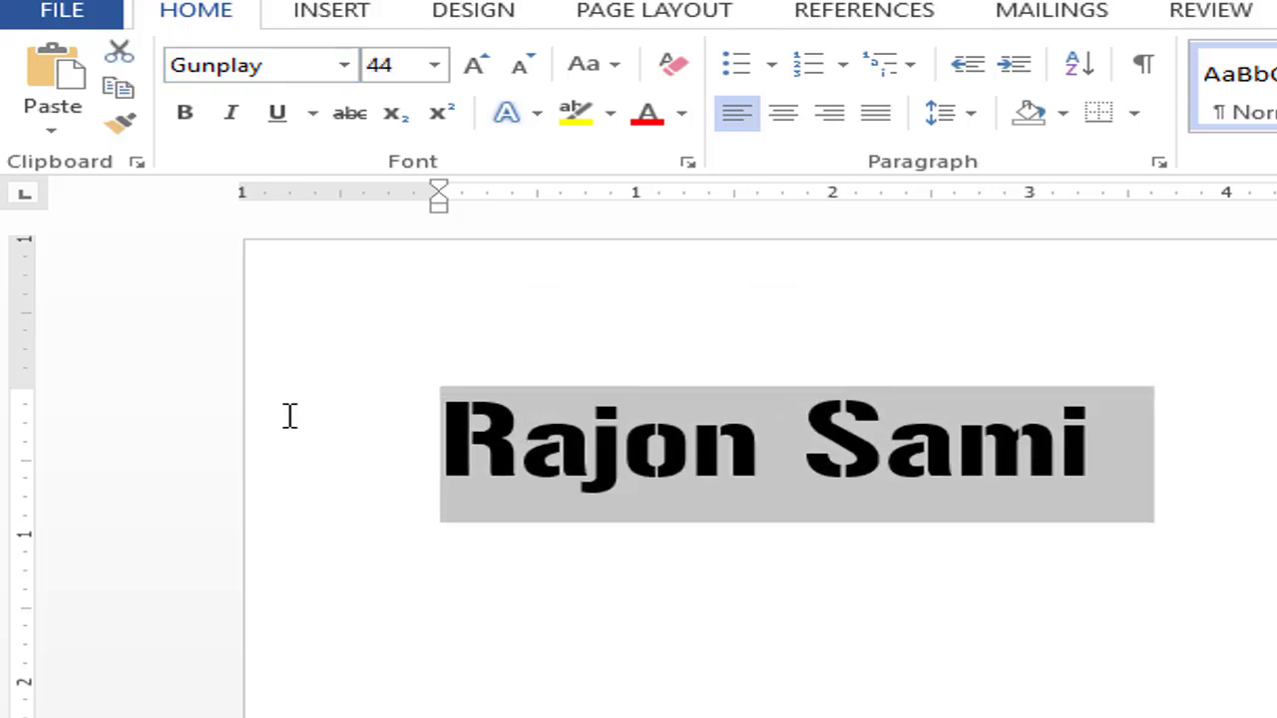
key(ctrl+bracketright)
key(ctrl+bracketright)
key(ctrl+bracketright)
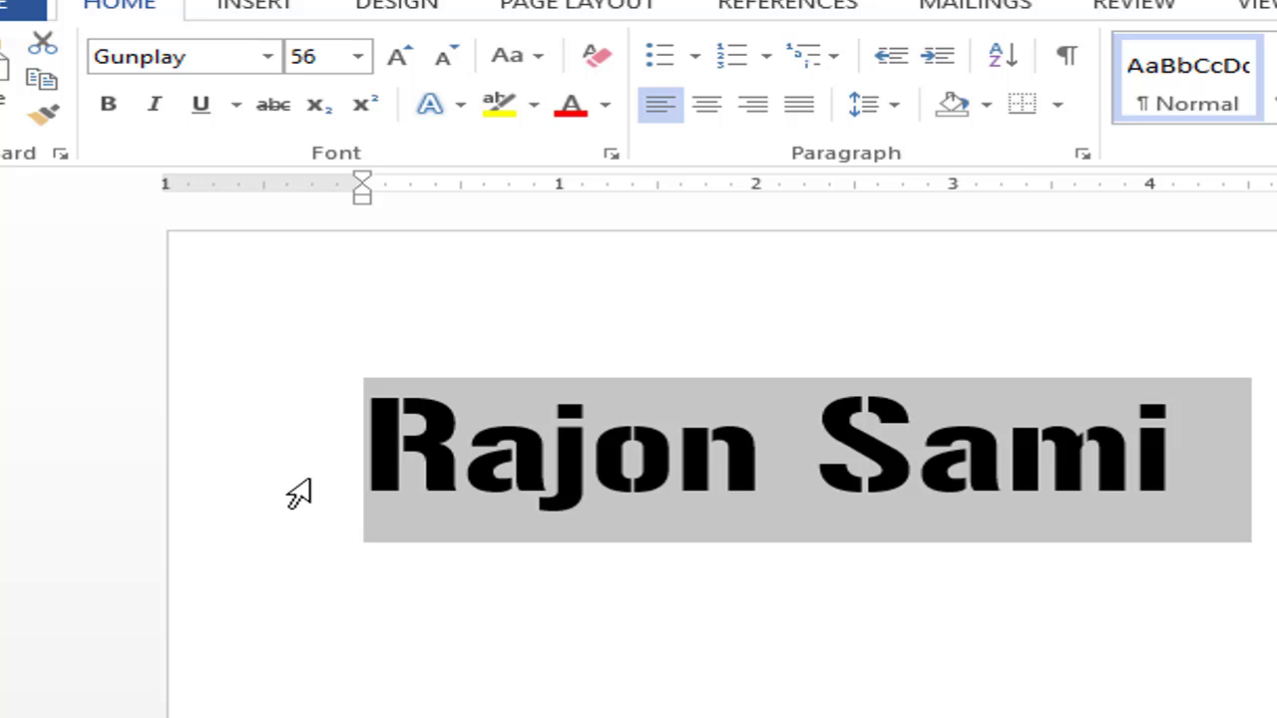
key(ctrl+shift+a)
click(968, 692)
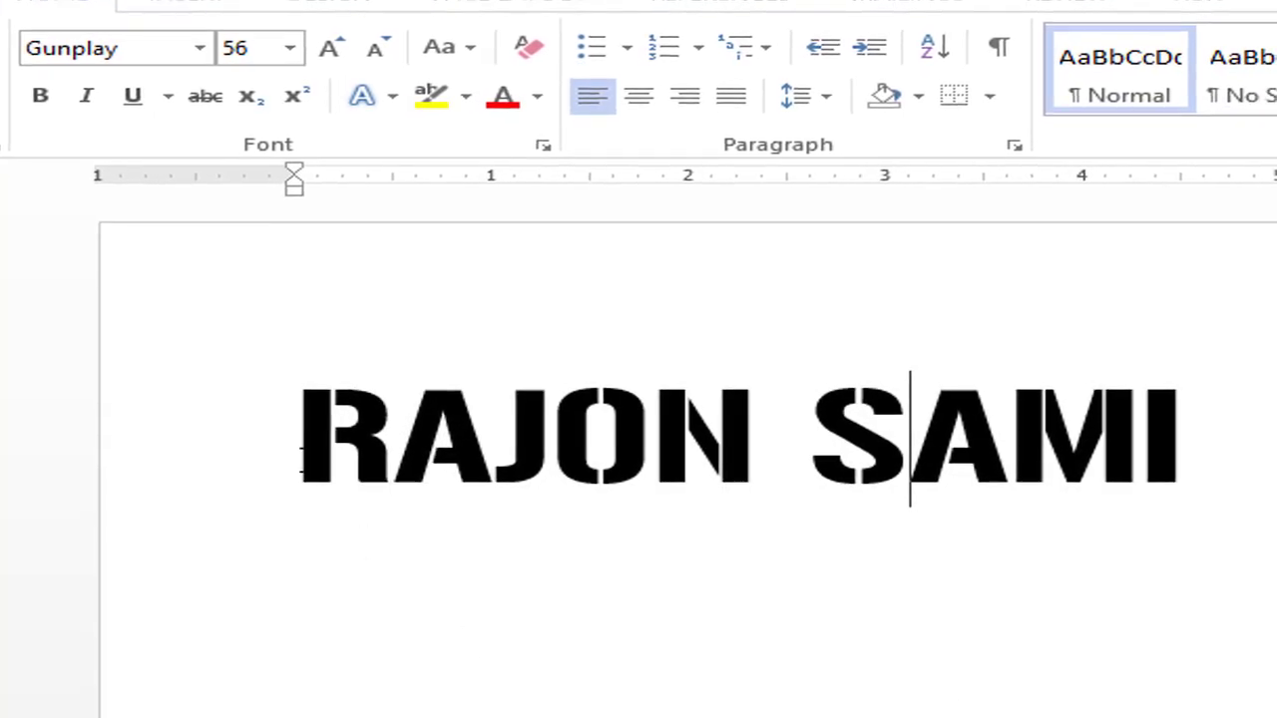
key(ctrl+a)
click(1147, 477)
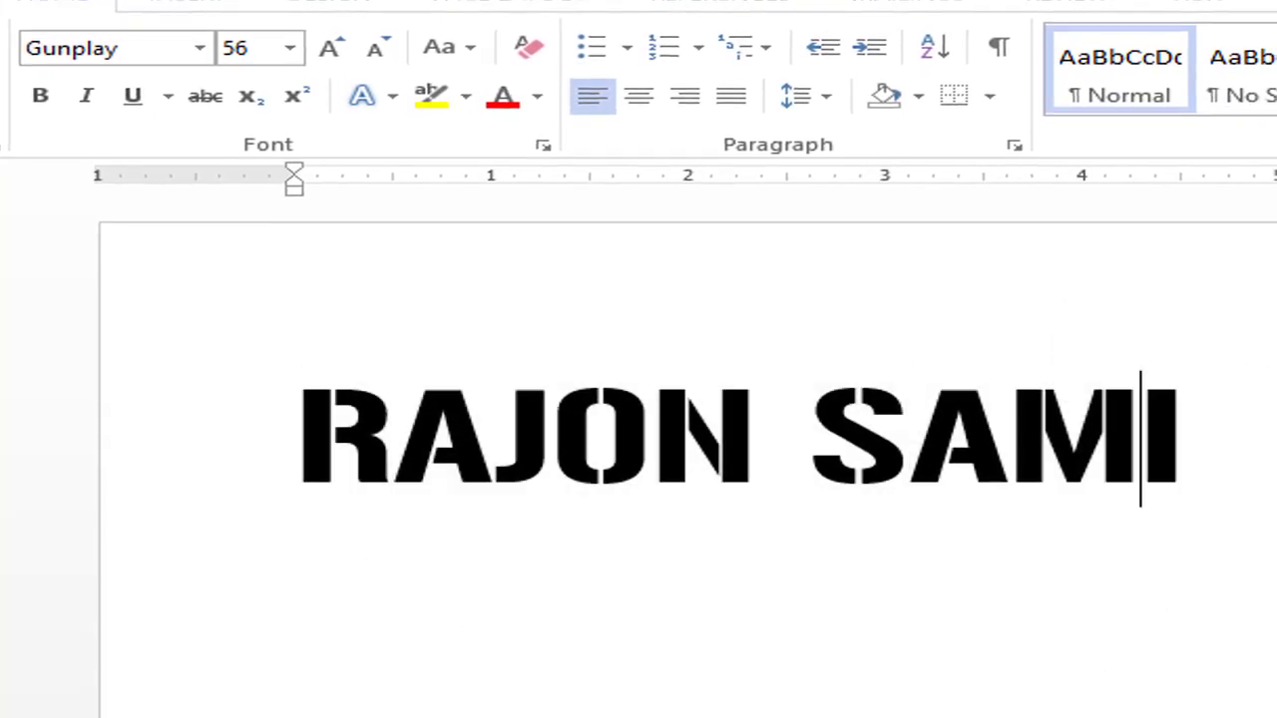
key(alt+F4)
Step: Discard the Word document unsaved and browse DaFont's Foreign look Various category
click(892, 605)
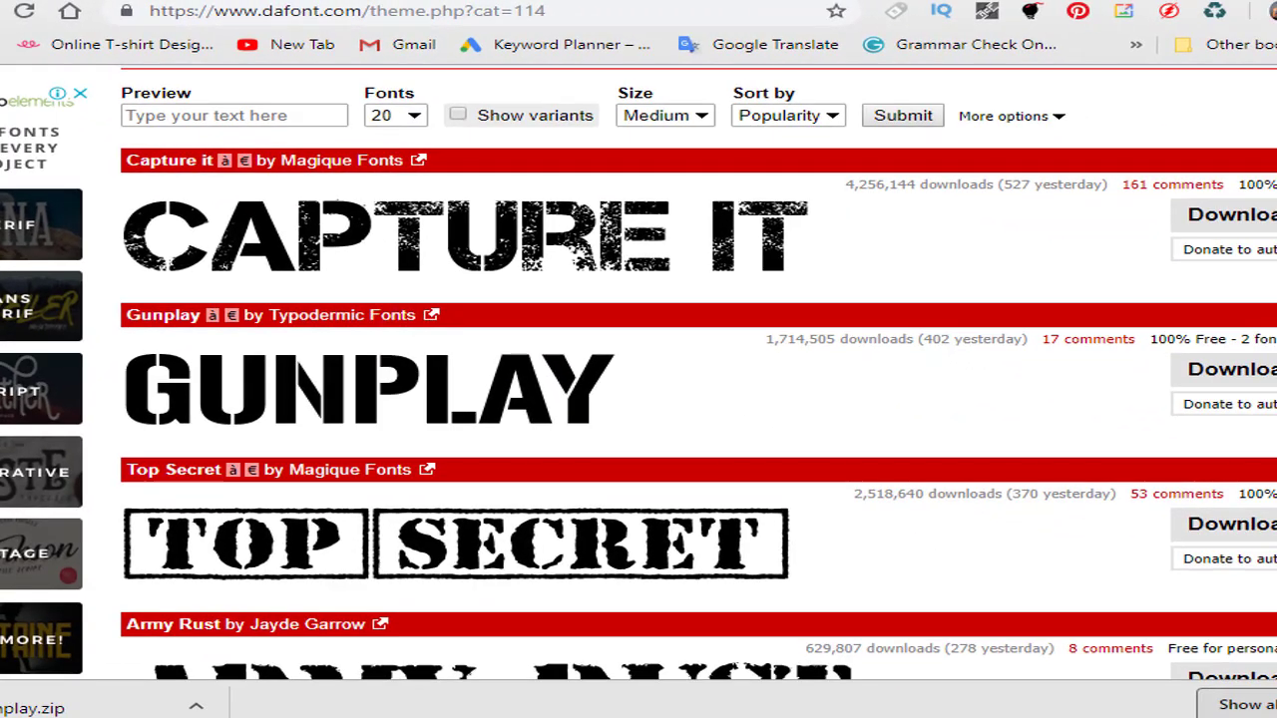
scroll(639, 399, up, 5)
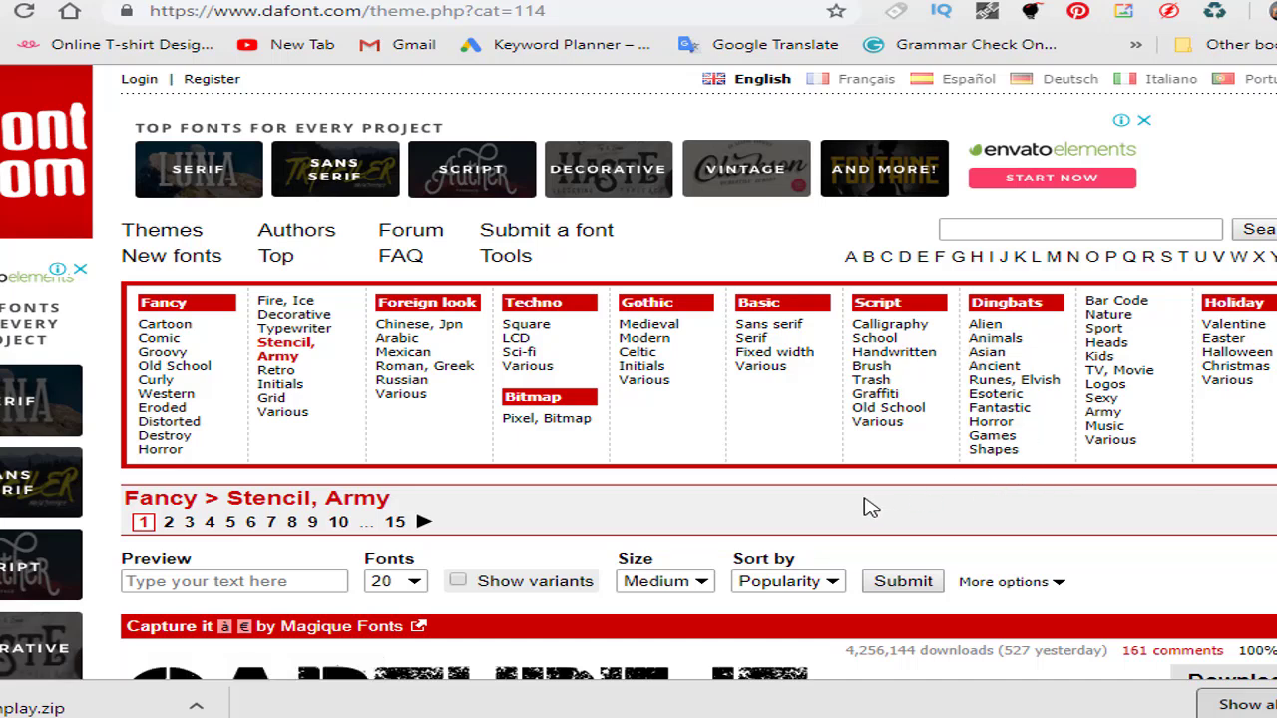
click(405, 394)
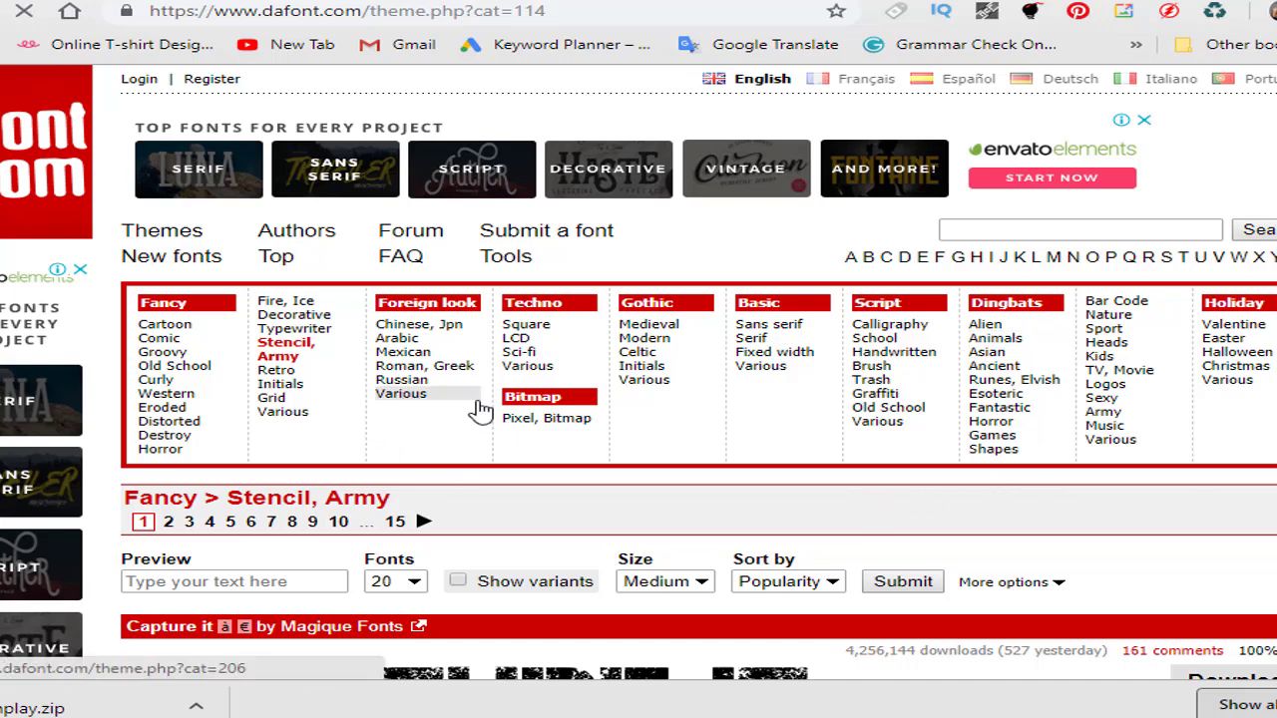
scroll(639, 399, down, 5)
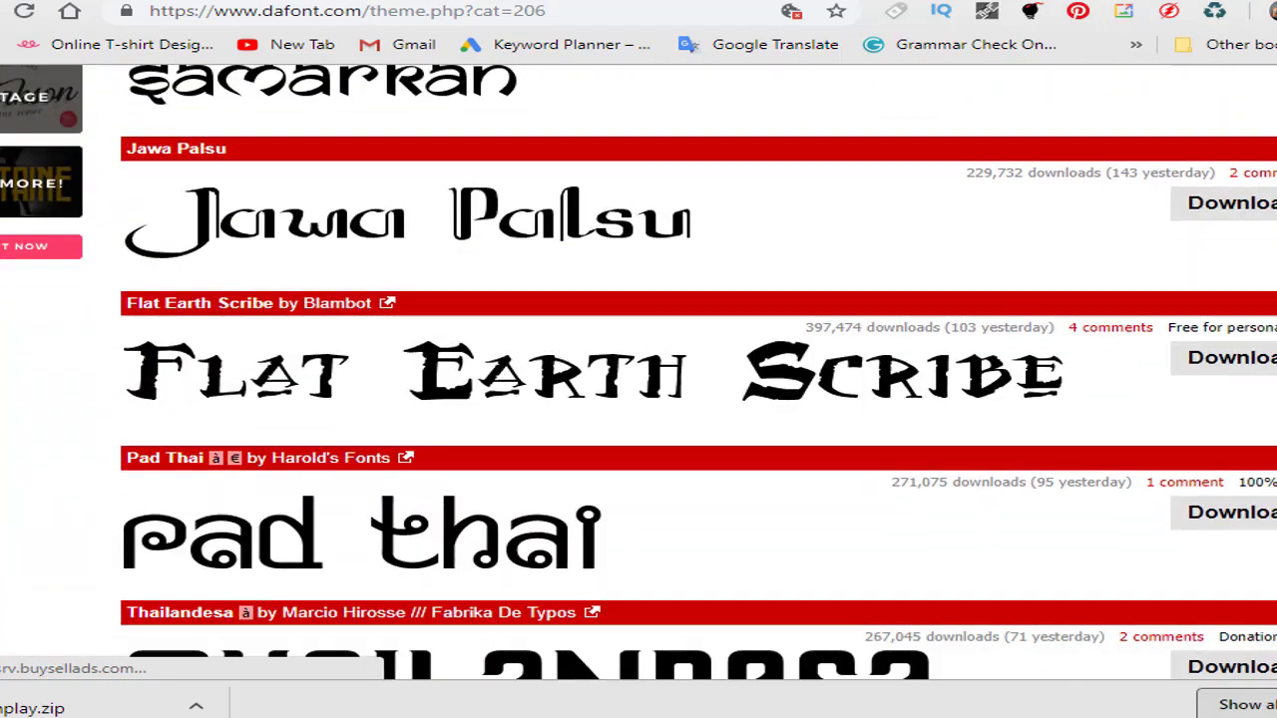
scroll(639, 399, down, 1)
scroll(638, 399, down, 1)
scroll(639, 399, up, 5)
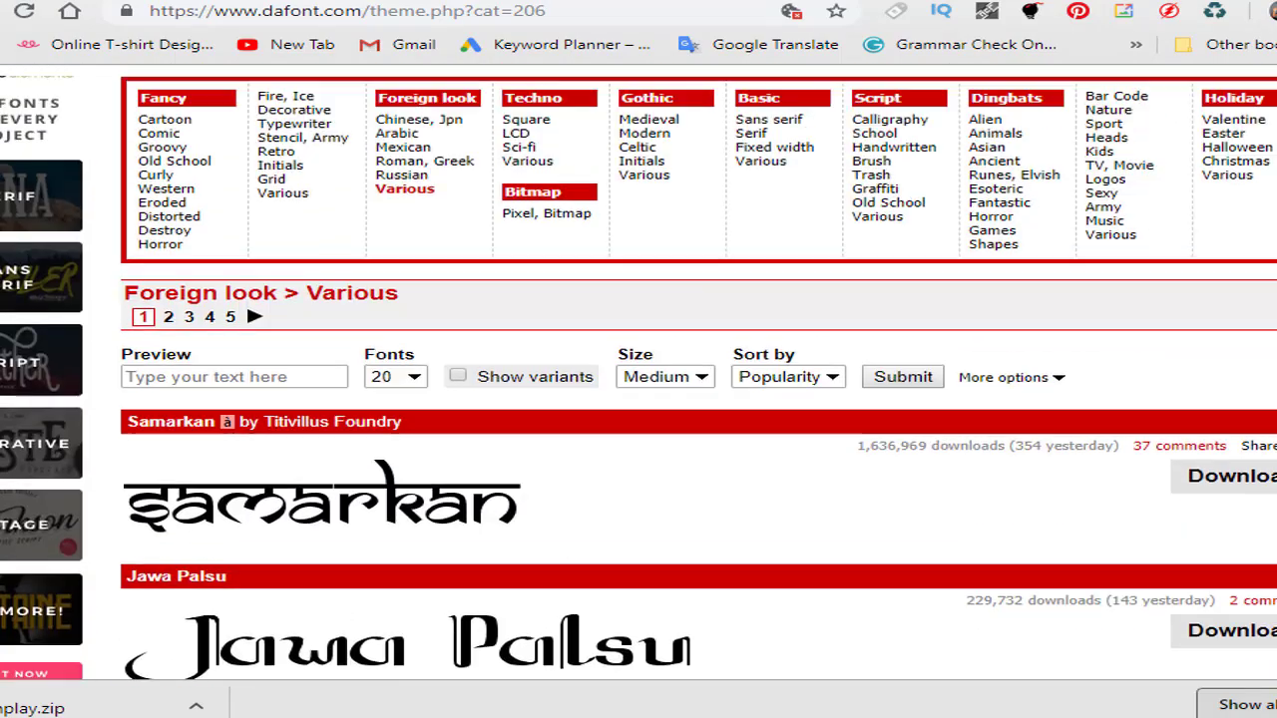
scroll(639, 399, up, 2)
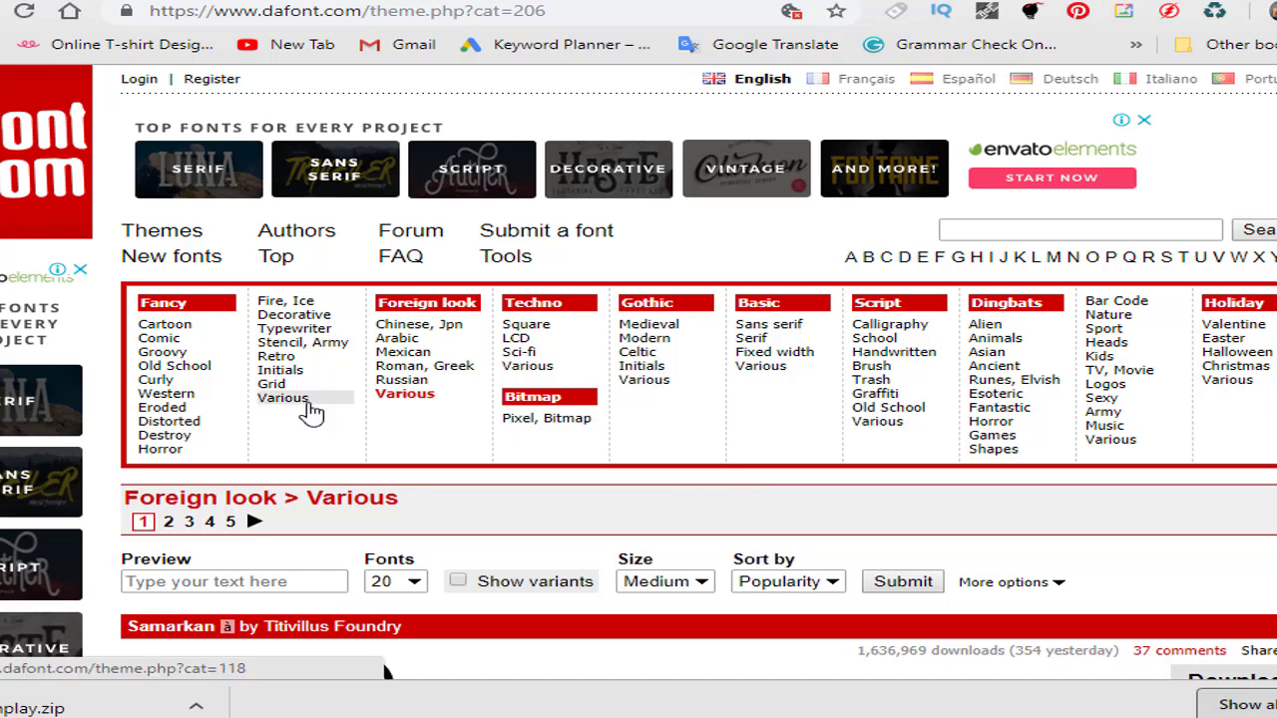
Step: Browse the Fancy > Initials font category
click(300, 371)
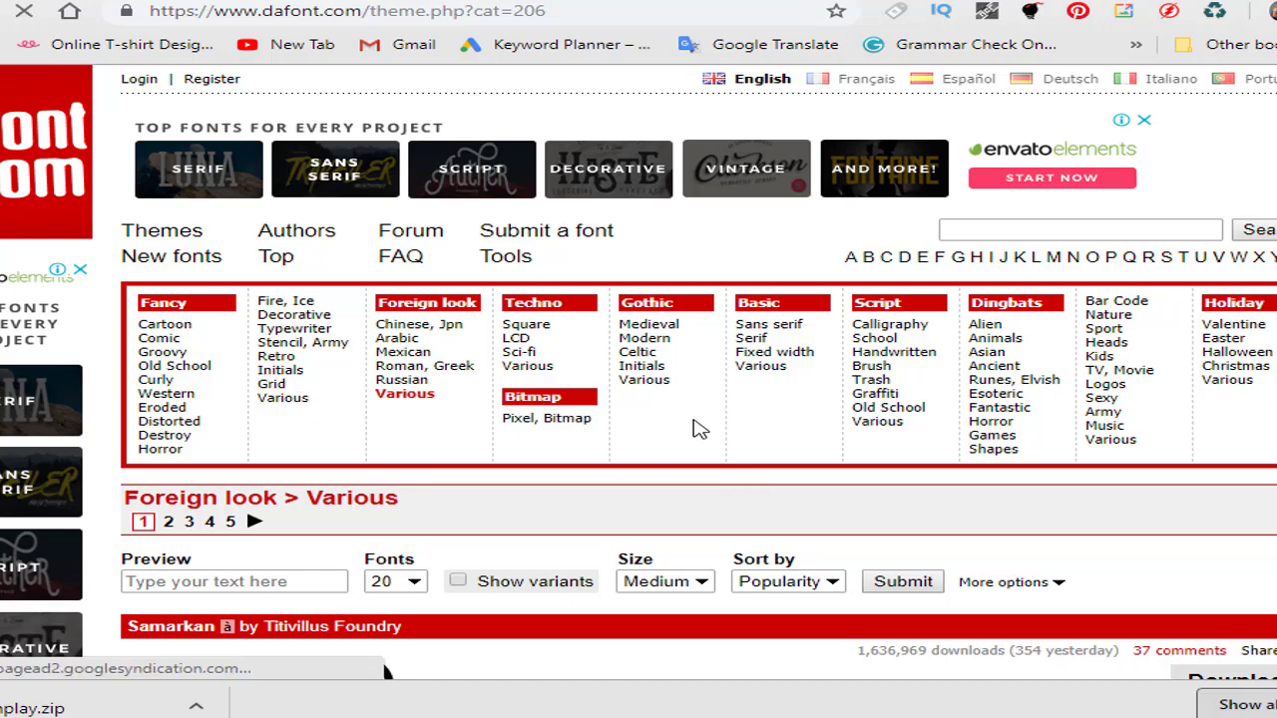
scroll(639, 373, down, 4)
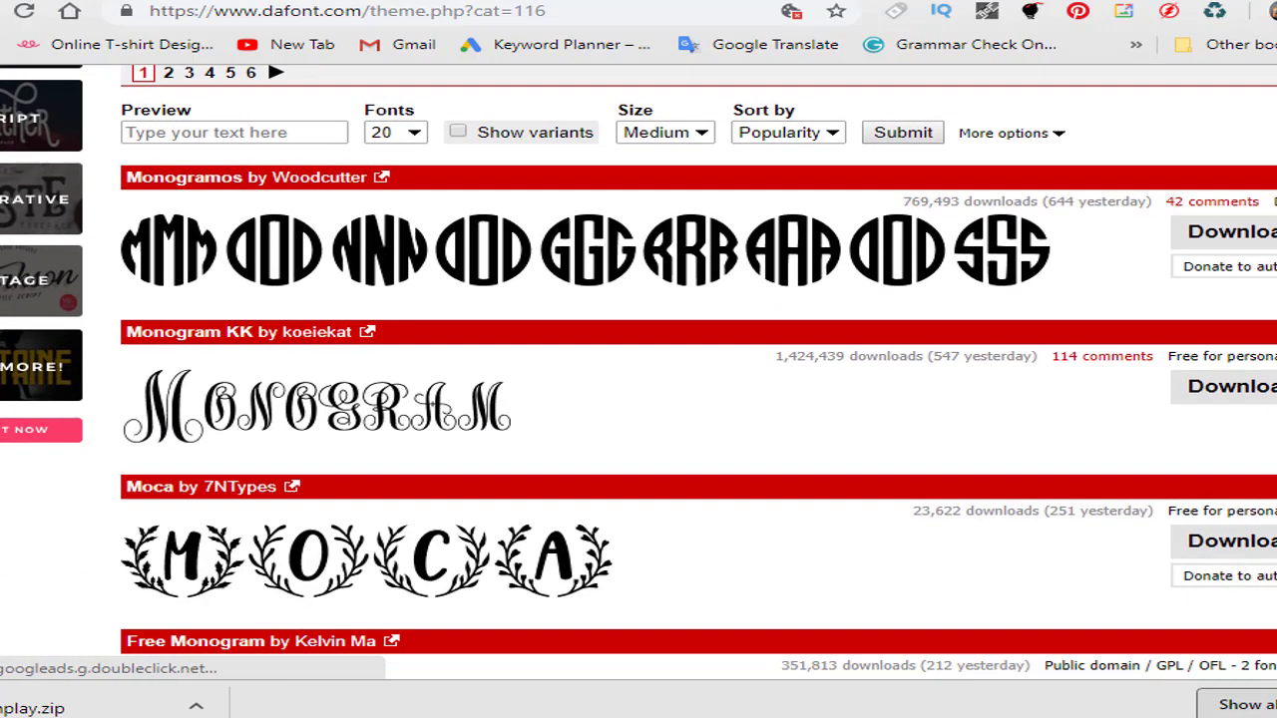
scroll(638, 373, down, 3)
scroll(639, 373, down, 4)
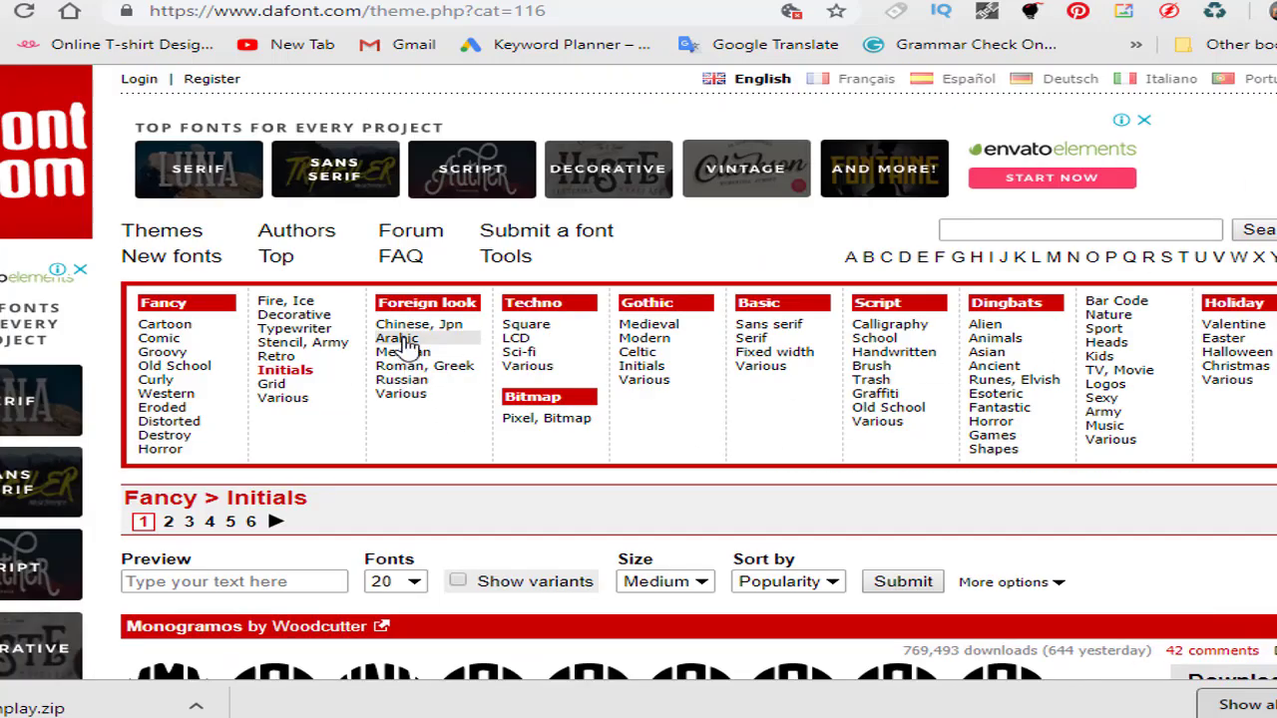
Step: Browse the Foreign look > Arabic fonts, then return to the DaFont home page
click(407, 338)
scroll(942, 312, down, 3)
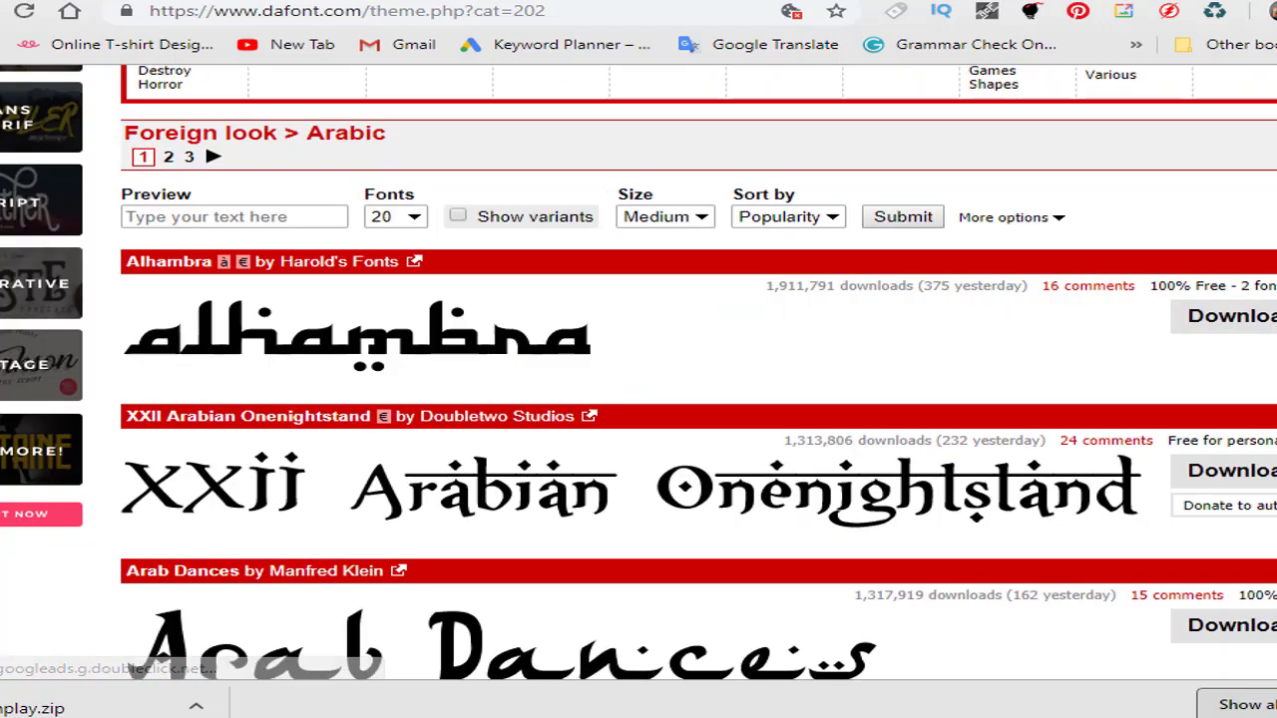
scroll(942, 313, down, 2)
scroll(941, 312, down, 1)
scroll(698, 399, down, 3)
scroll(698, 399, down, 3)
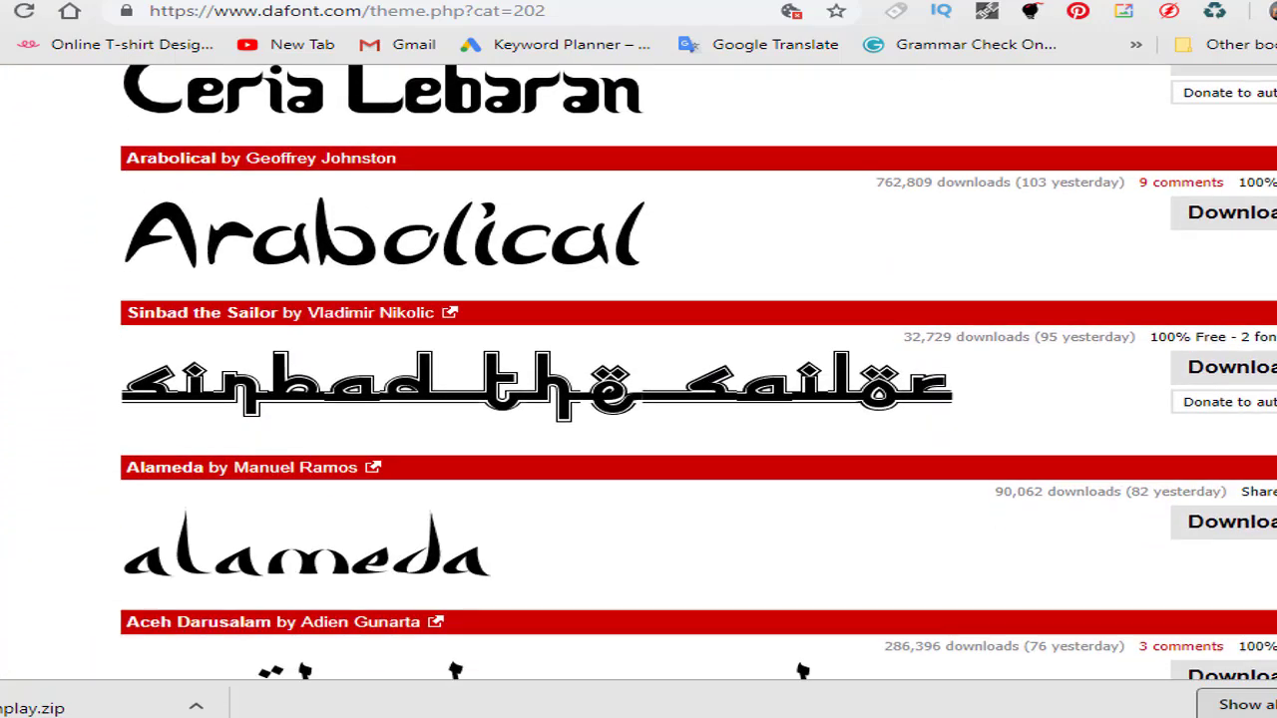
scroll(1072, 417, up, 10)
scroll(1072, 417, up, 3)
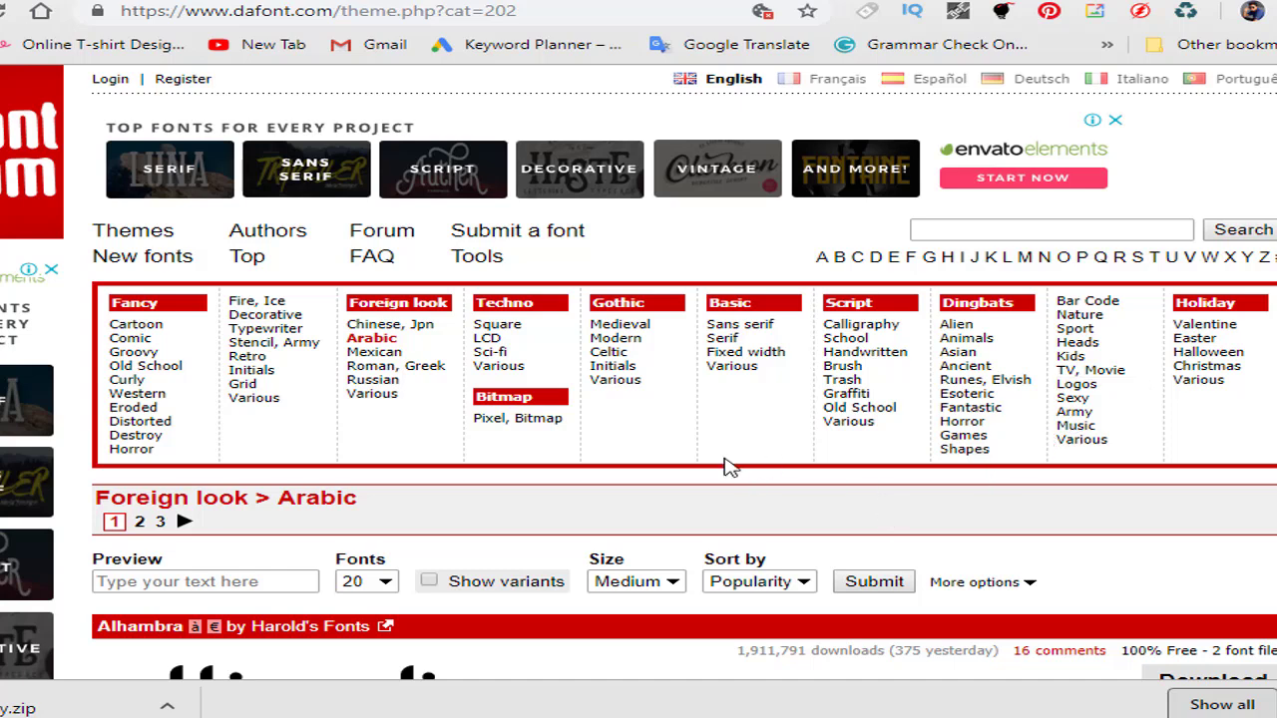
click(132, 232)
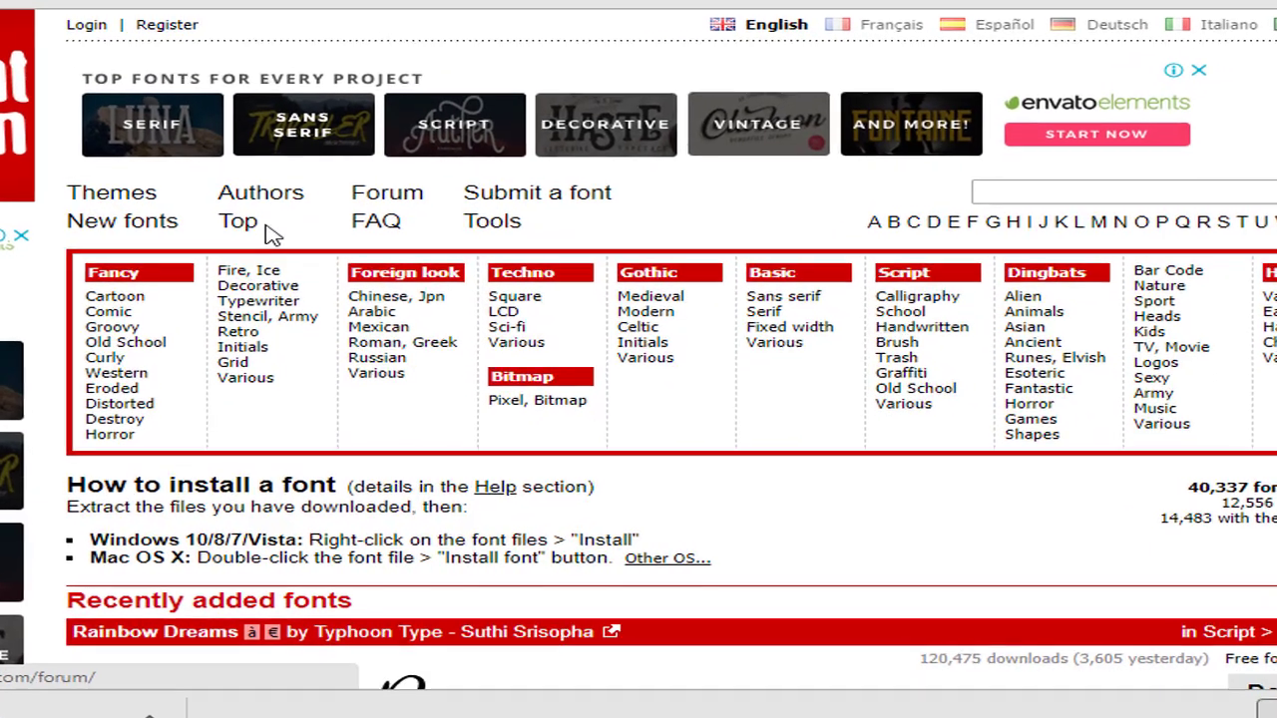
Step: Download the Richie Brusher font from DaFont's Top fonts list
click(237, 221)
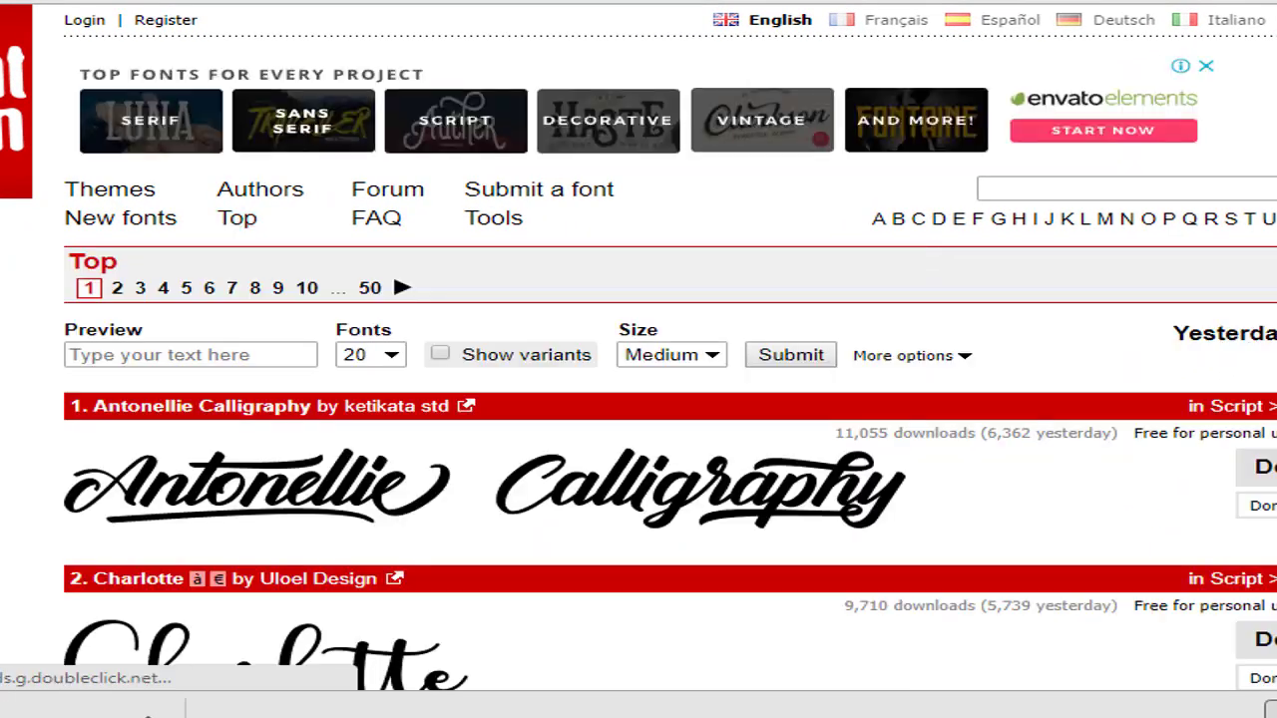
scroll(639, 399, down, 5)
scroll(639, 399, down, 5)
scroll(639, 399, down, 5)
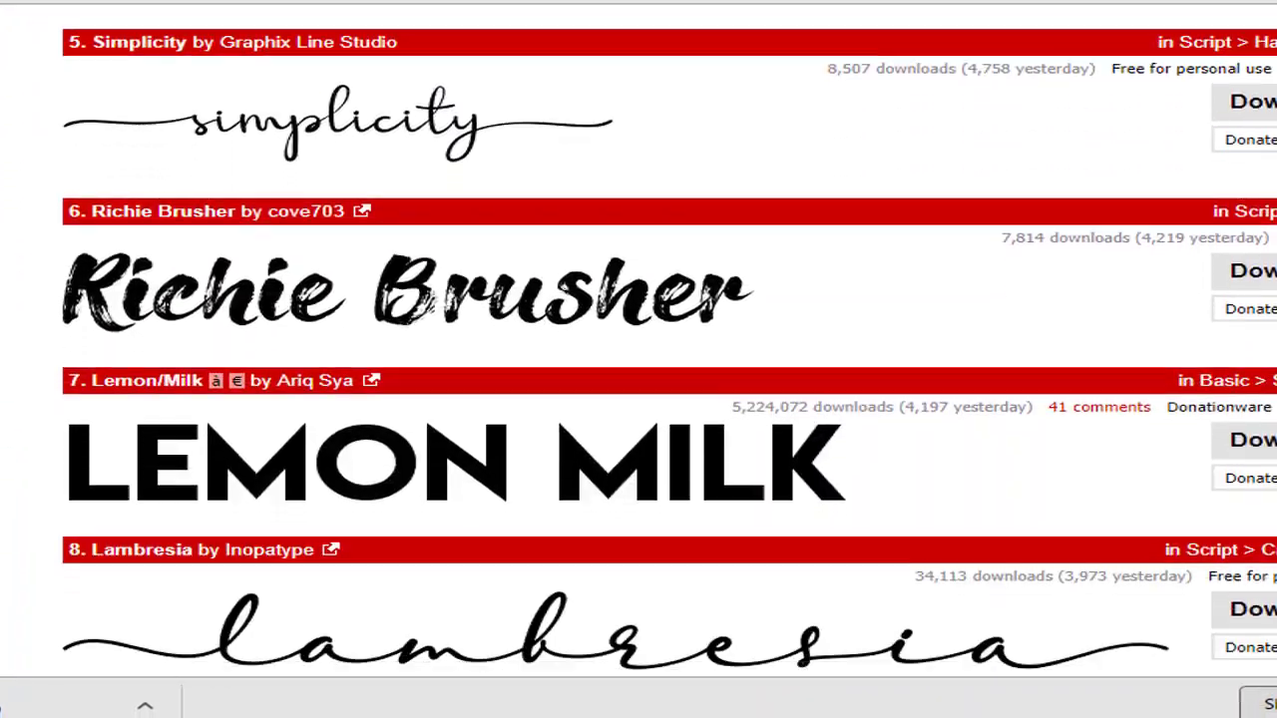
scroll(638, 399, down, 2)
scroll(638, 399, down, 6)
scroll(638, 399, up, 12)
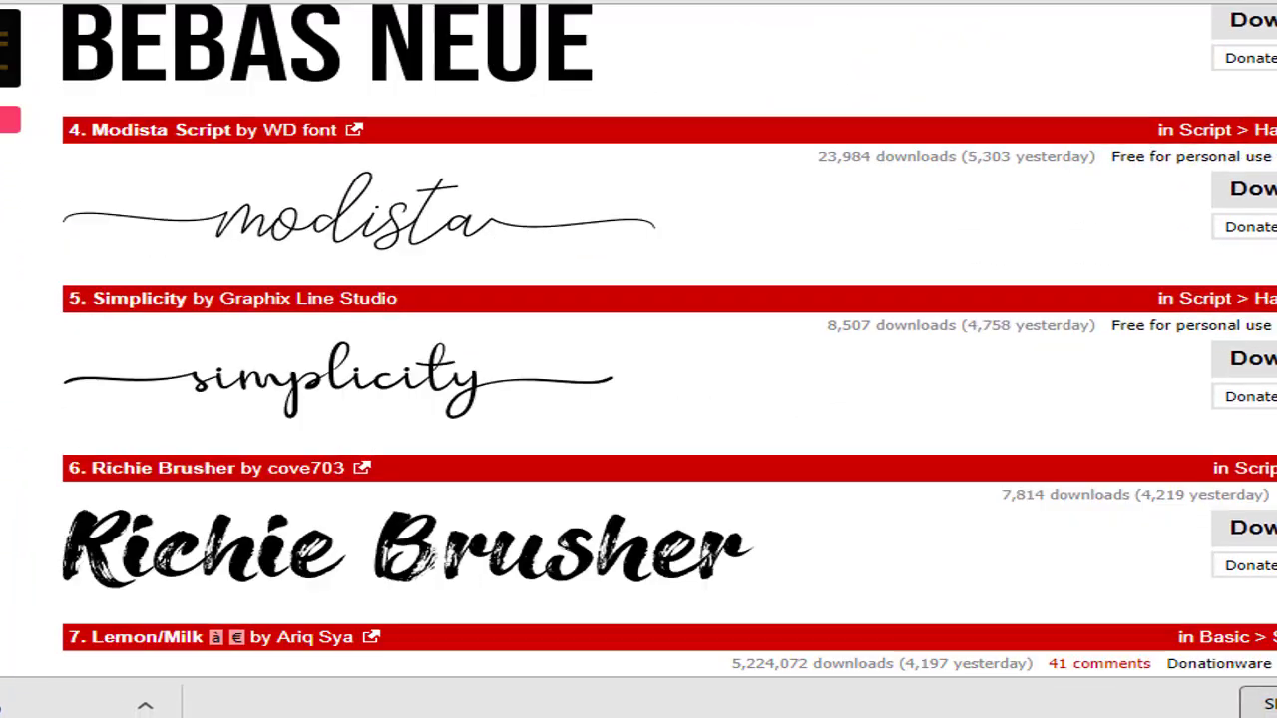
scroll(638, 399, down, 2)
click(1261, 407)
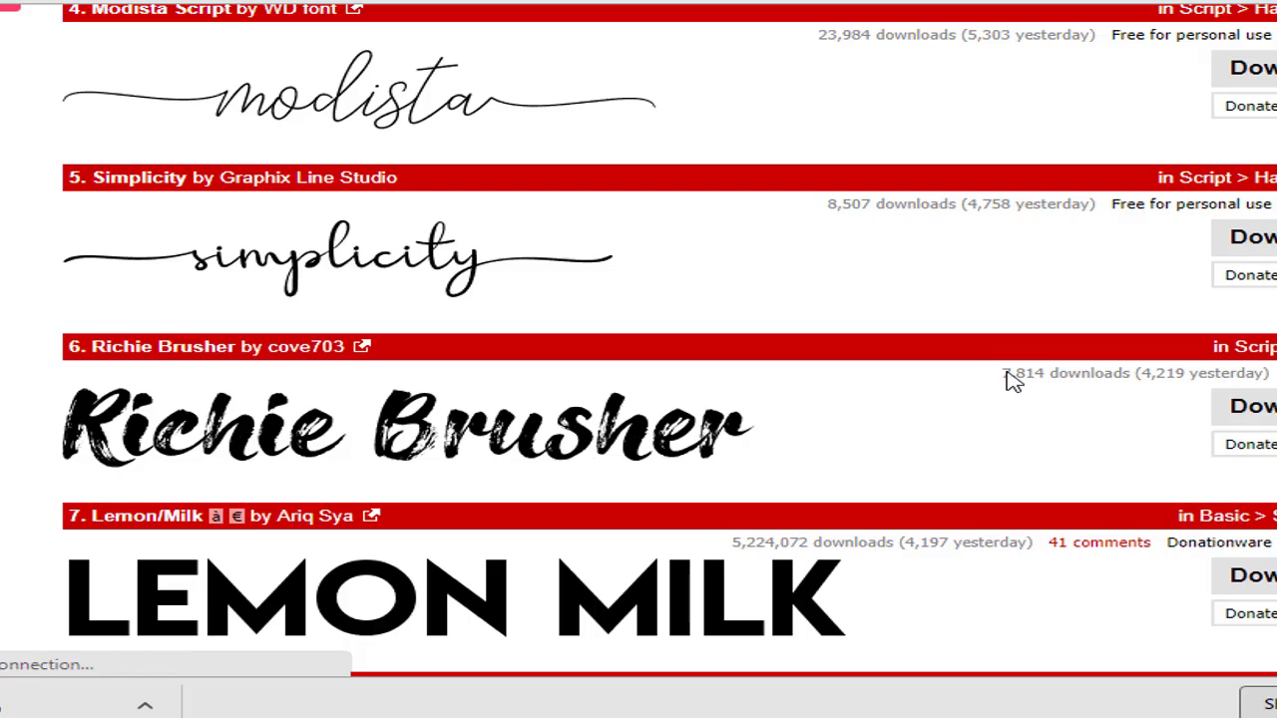
Step: Reload the DaFont home page and scroll down to the recently added fonts
scroll(946, 354, up, 10)
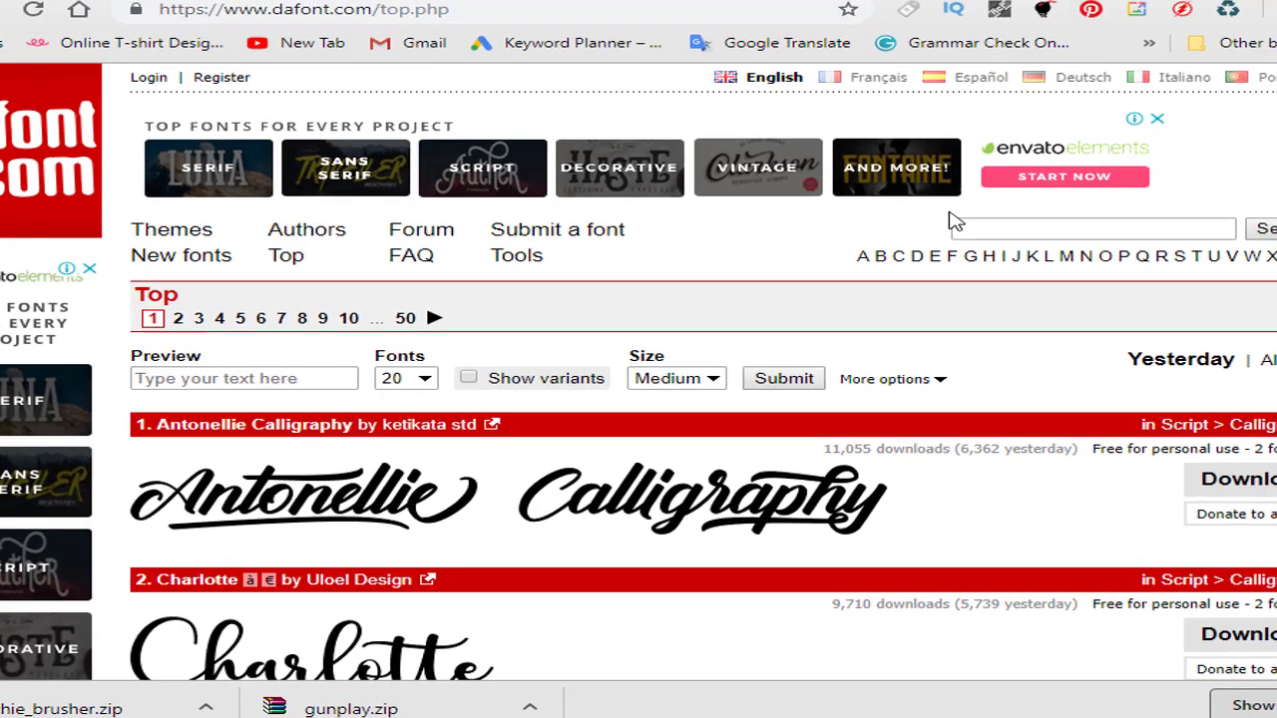
click(405, 29)
key(Return)
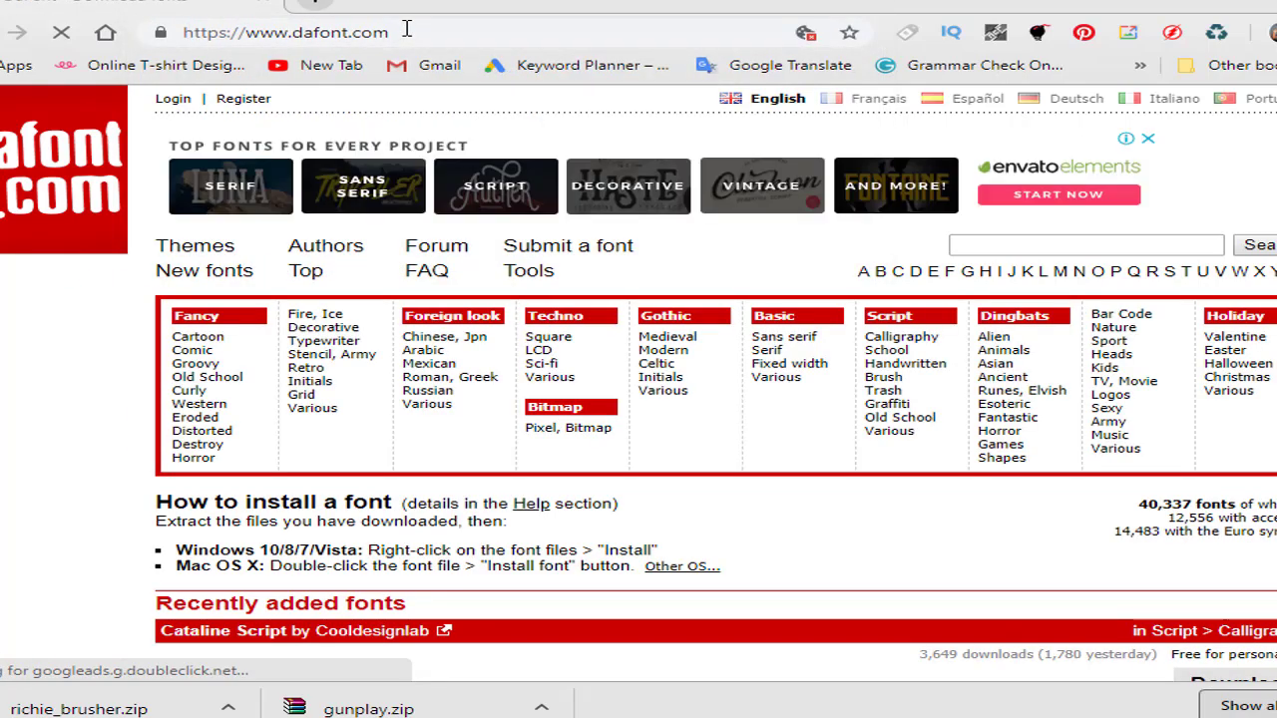
scroll(190, 469, down, 3)
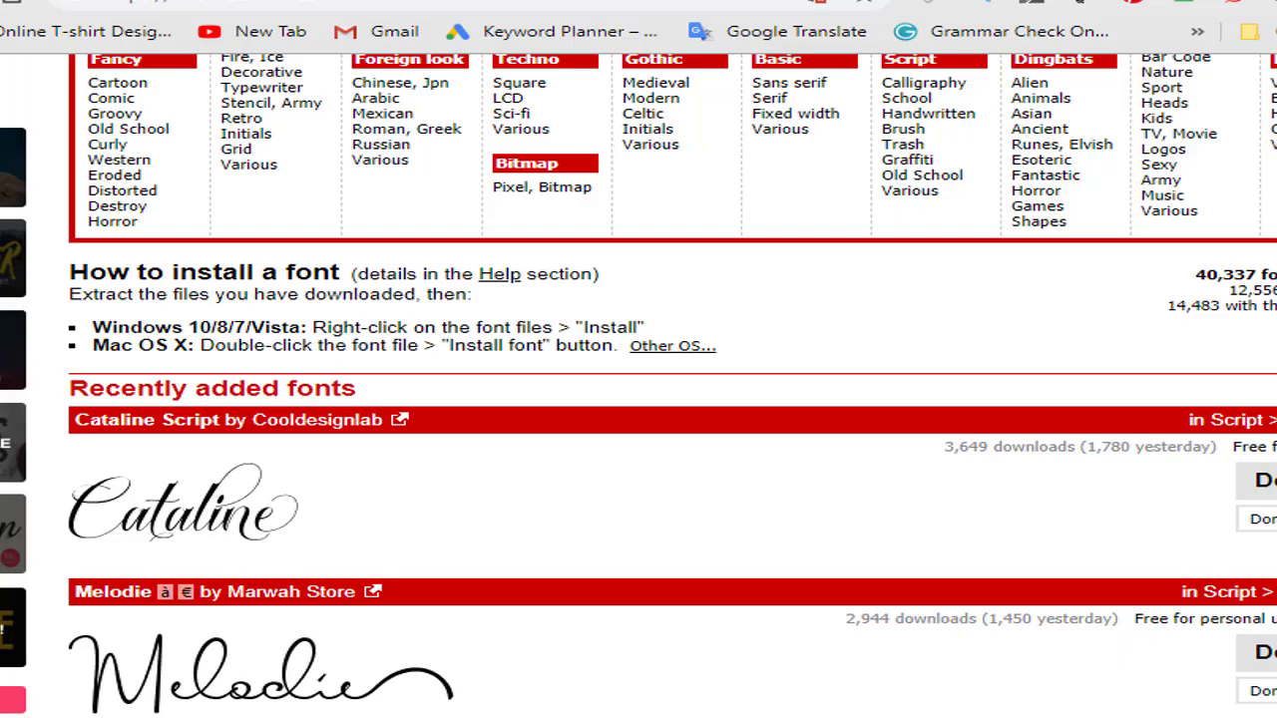
scroll(638, 384, down, 2)
scroll(638, 384, down, 2)
scroll(638, 384, down, 2)
Step: Open the new fonts list and preview 'Font Download' at Medium, 50 per page
scroll(638, 384, down, 2)
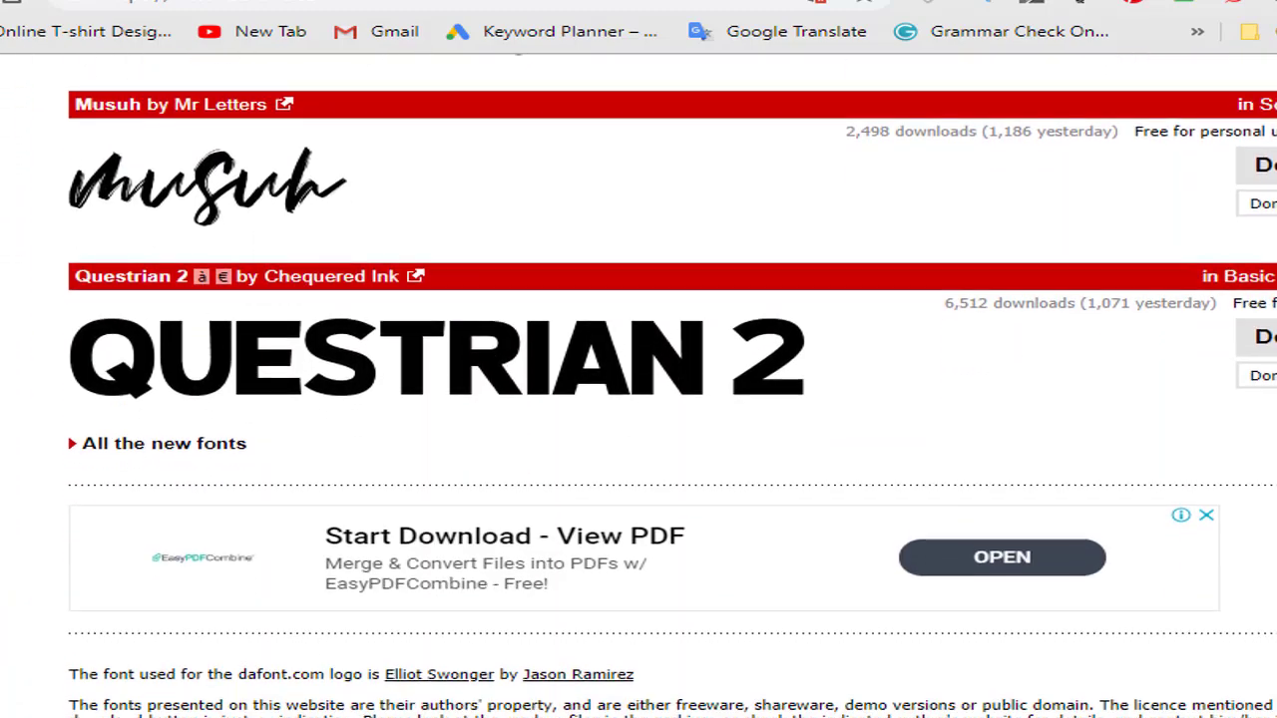
scroll(302, 510, up, 4)
scroll(303, 511, up, 3)
scroll(302, 510, up, 3)
scroll(302, 511, up, 1)
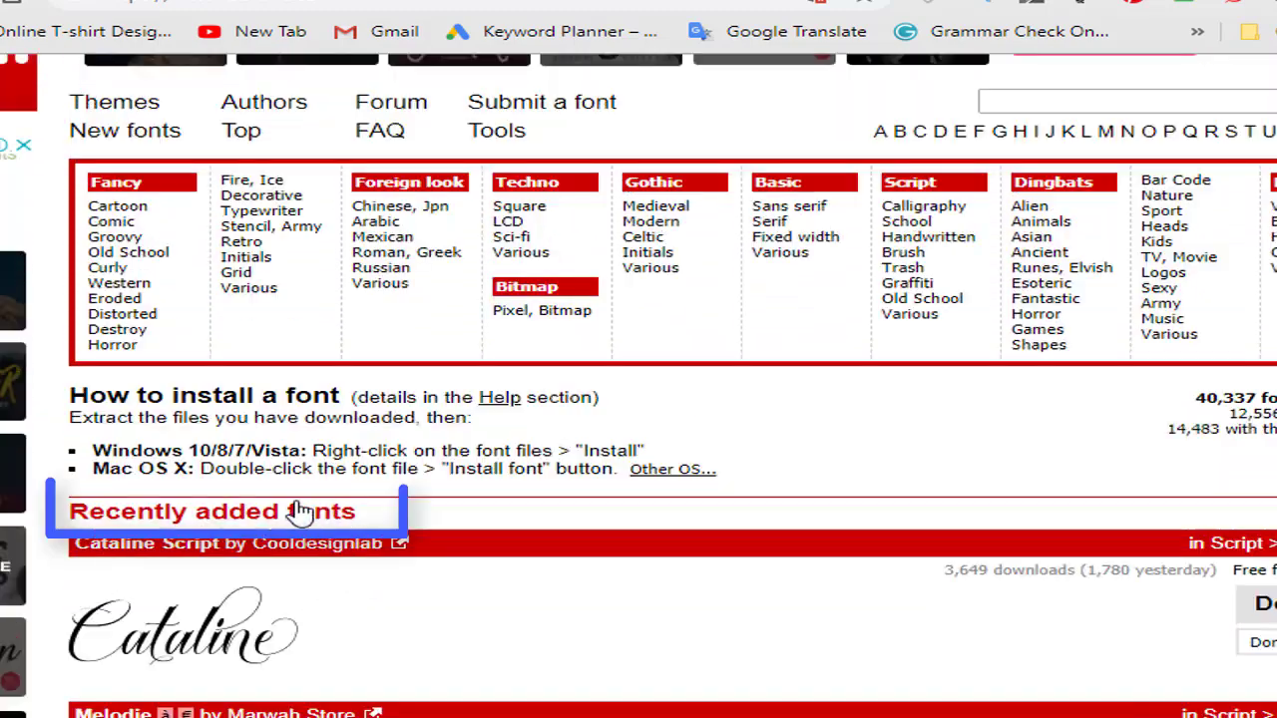
click(244, 511)
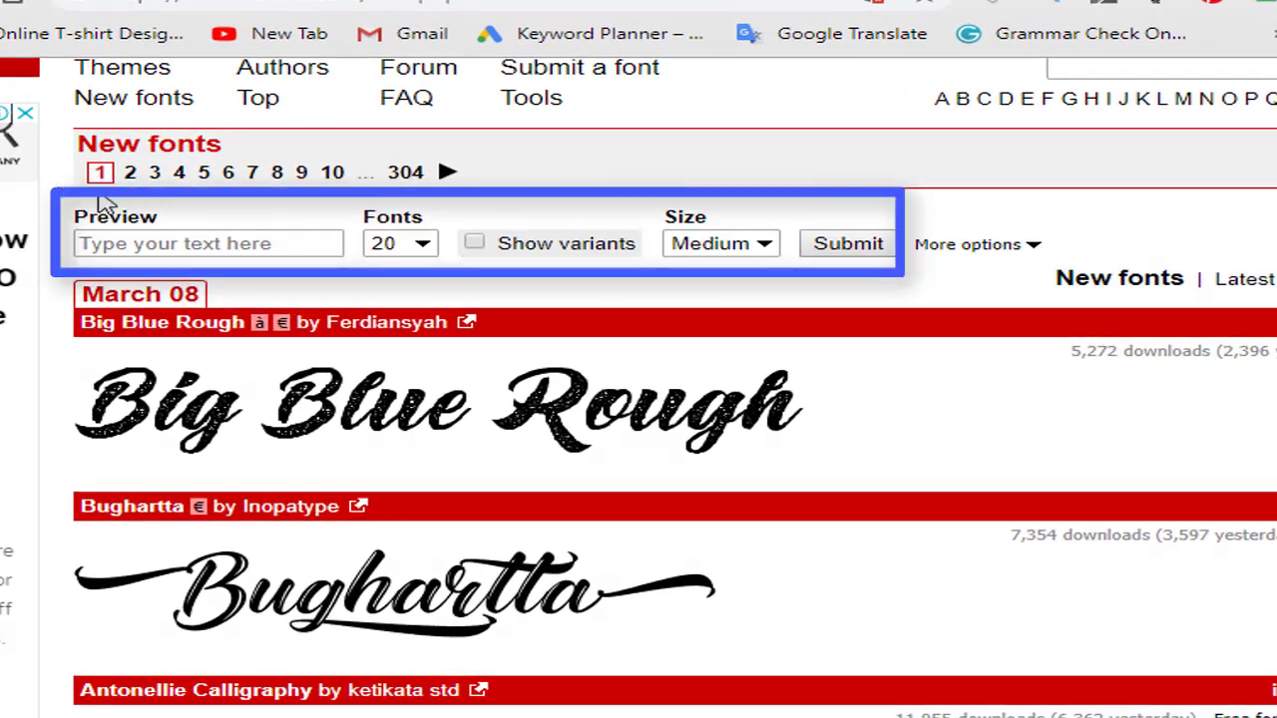
click(240, 251)
text(Font Download)
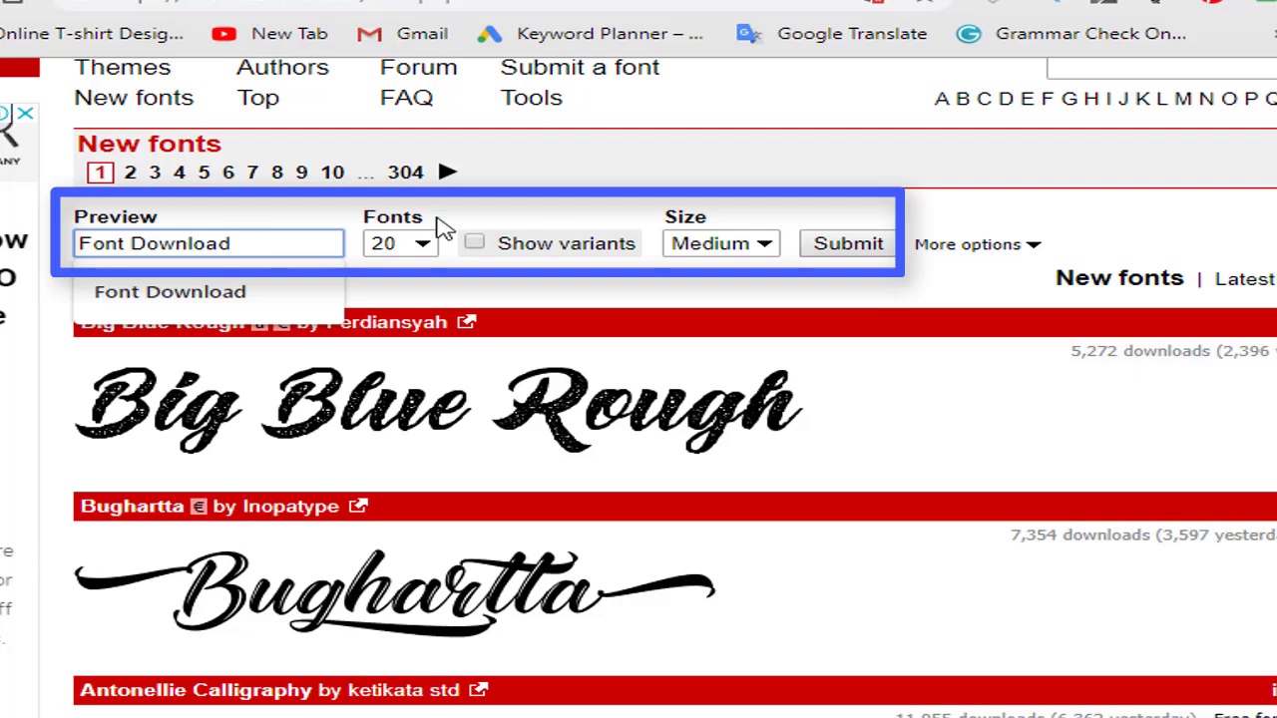
click(425, 249)
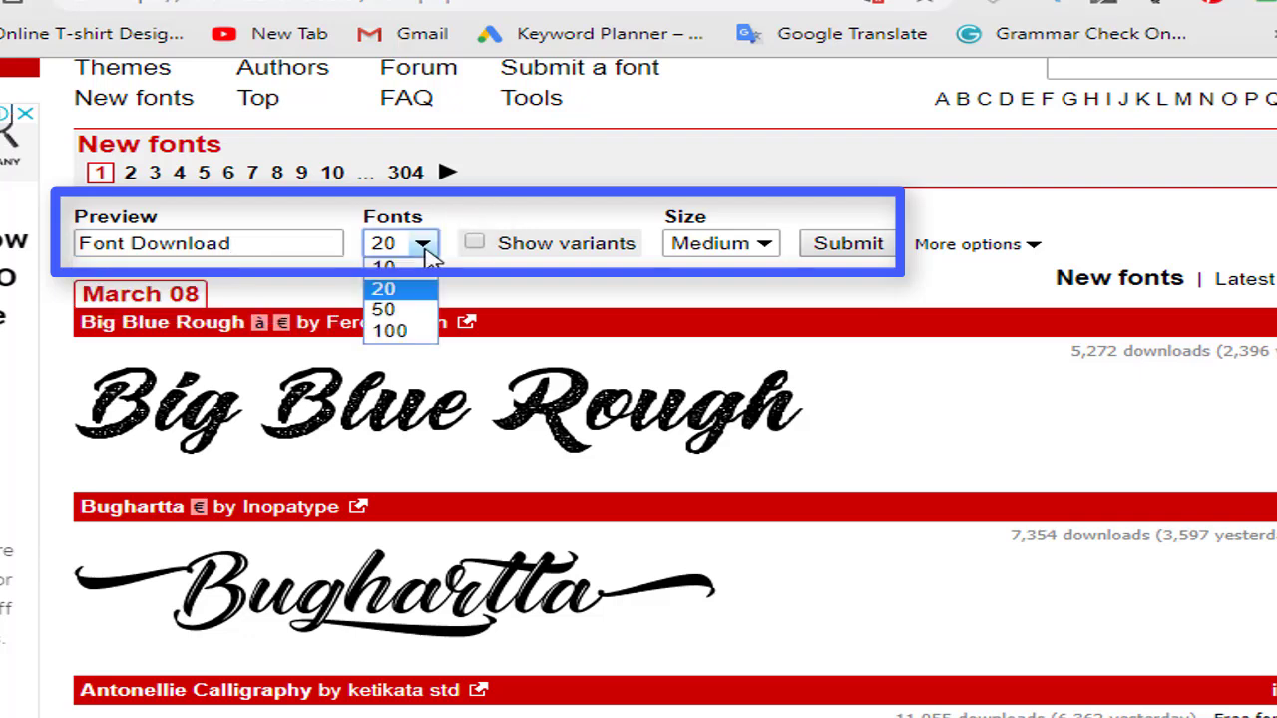
click(389, 309)
click(767, 250)
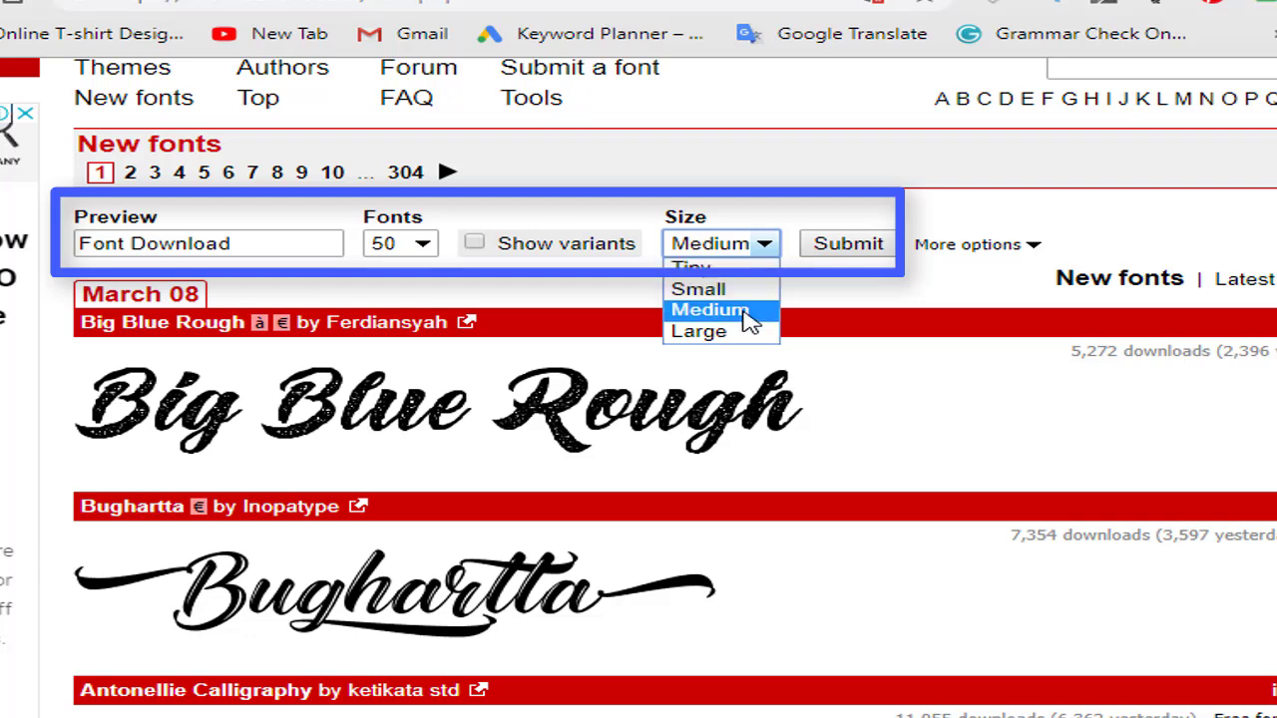
click(716, 311)
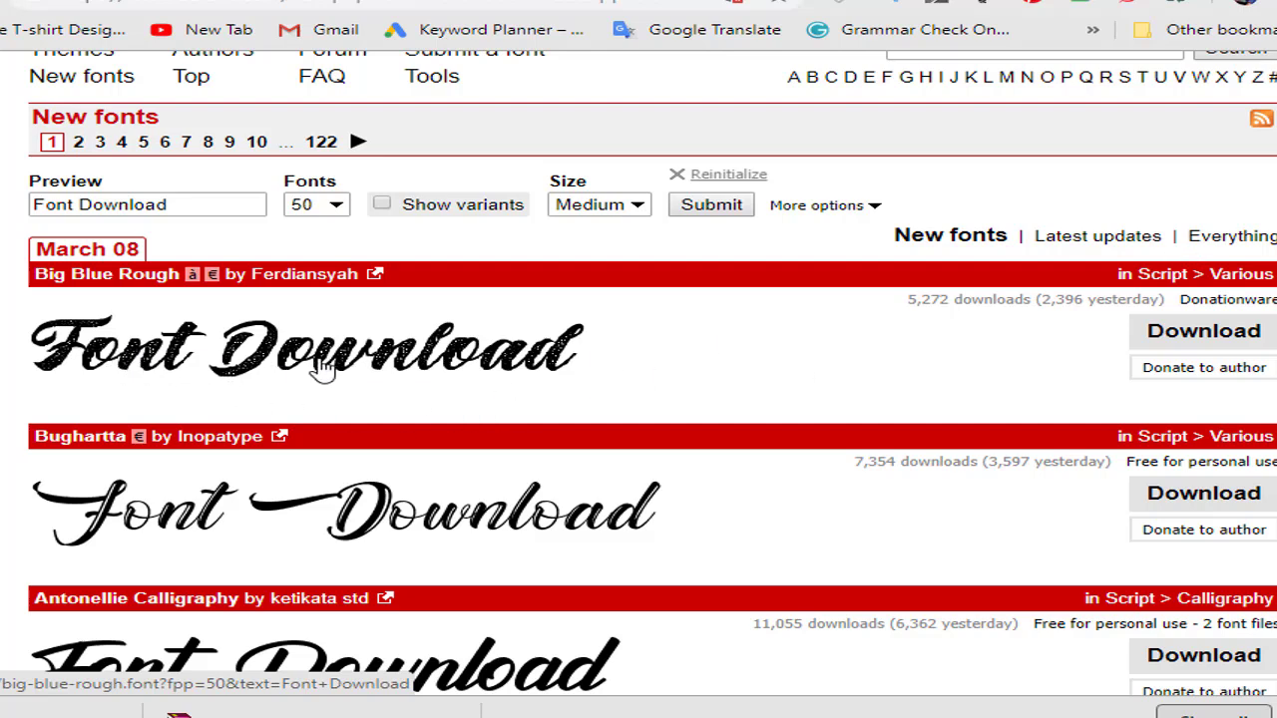
Step: Scroll through DaFont's New fonts listing of script previews, then back up toward Big Blue Rough
scroll(518, 374, down, 2)
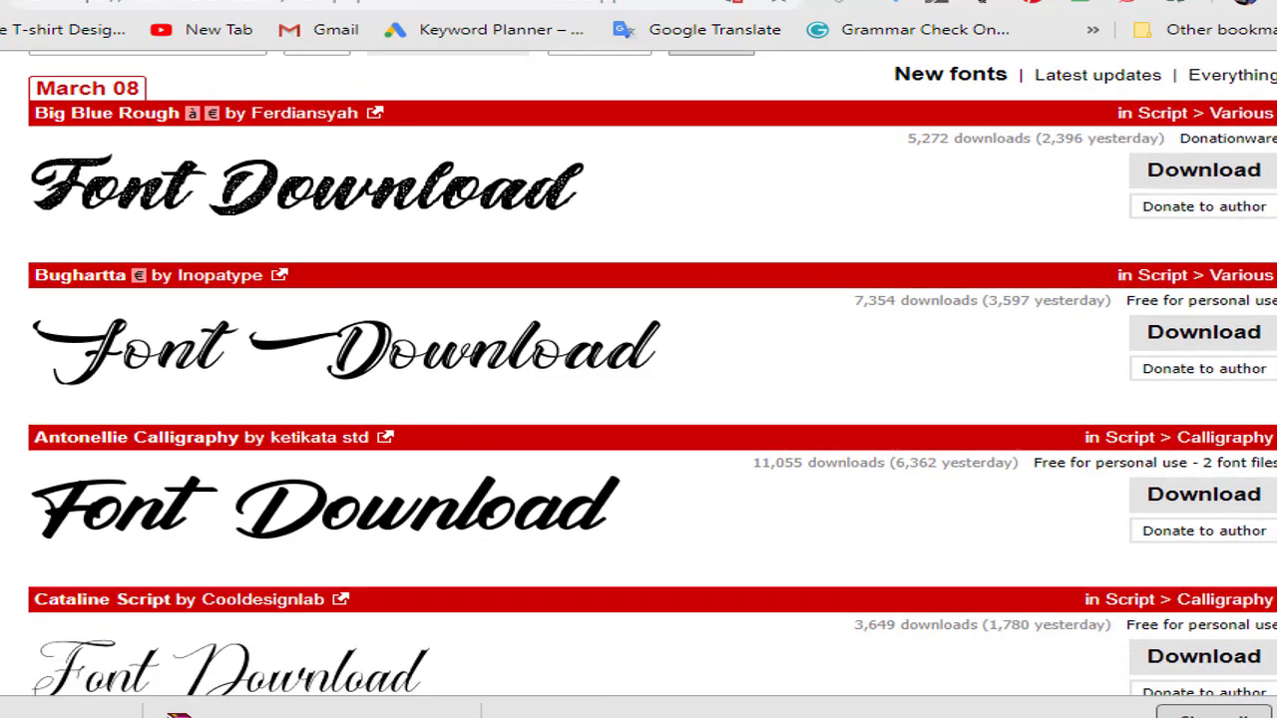
scroll(638, 374, down, 3)
scroll(638, 374, down, 3)
scroll(639, 374, down, 3)
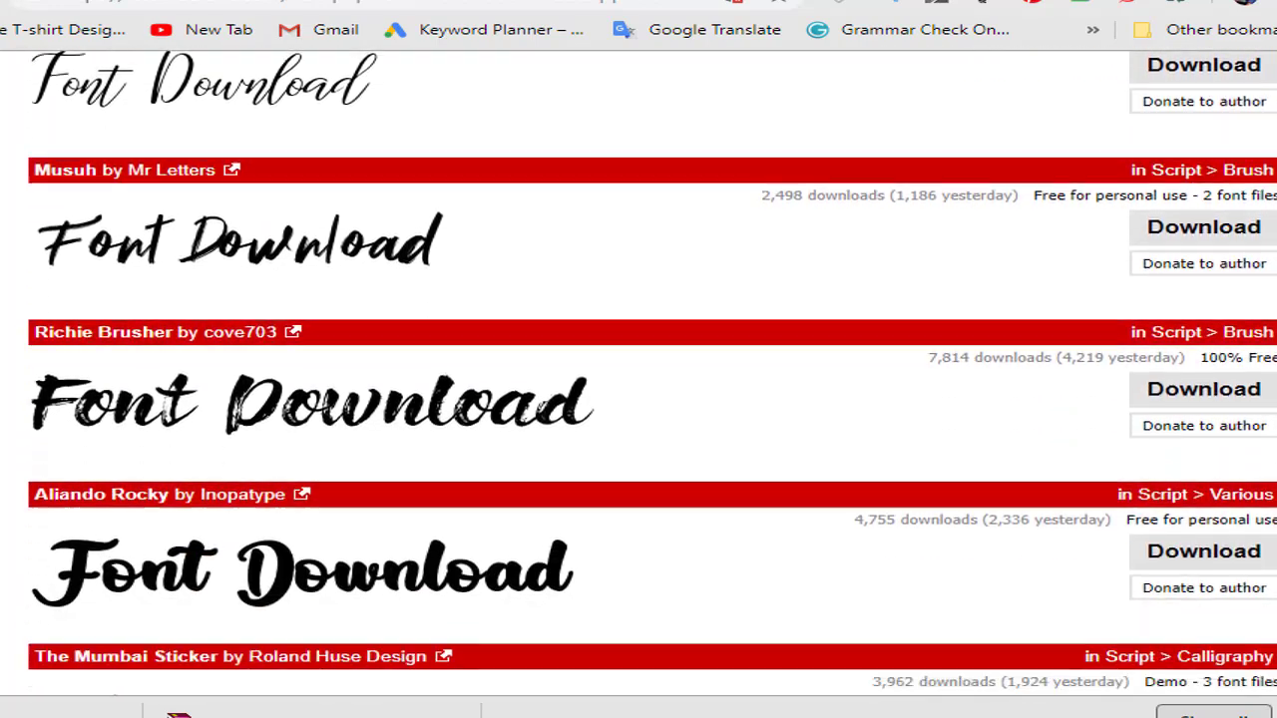
scroll(638, 374, down, 2)
scroll(638, 374, down, 3)
scroll(638, 374, up, 1)
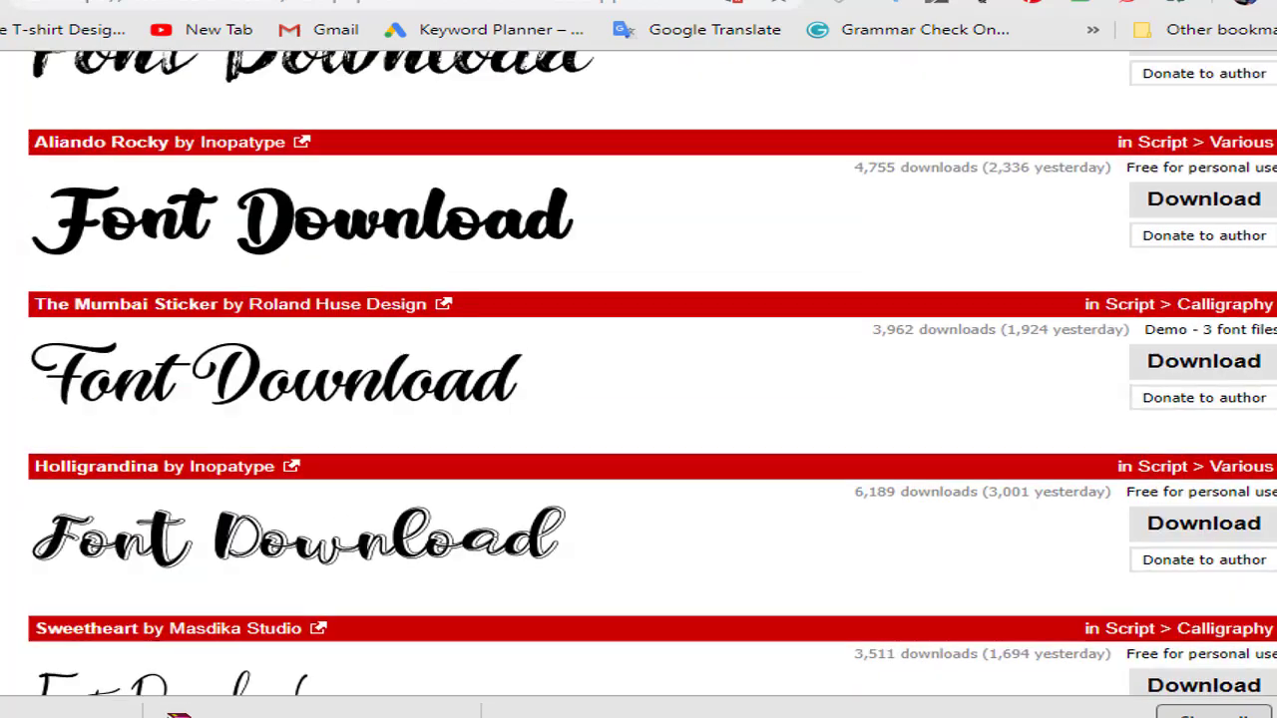
scroll(639, 374, down, 3)
scroll(638, 374, down, 1)
scroll(639, 374, down, 3)
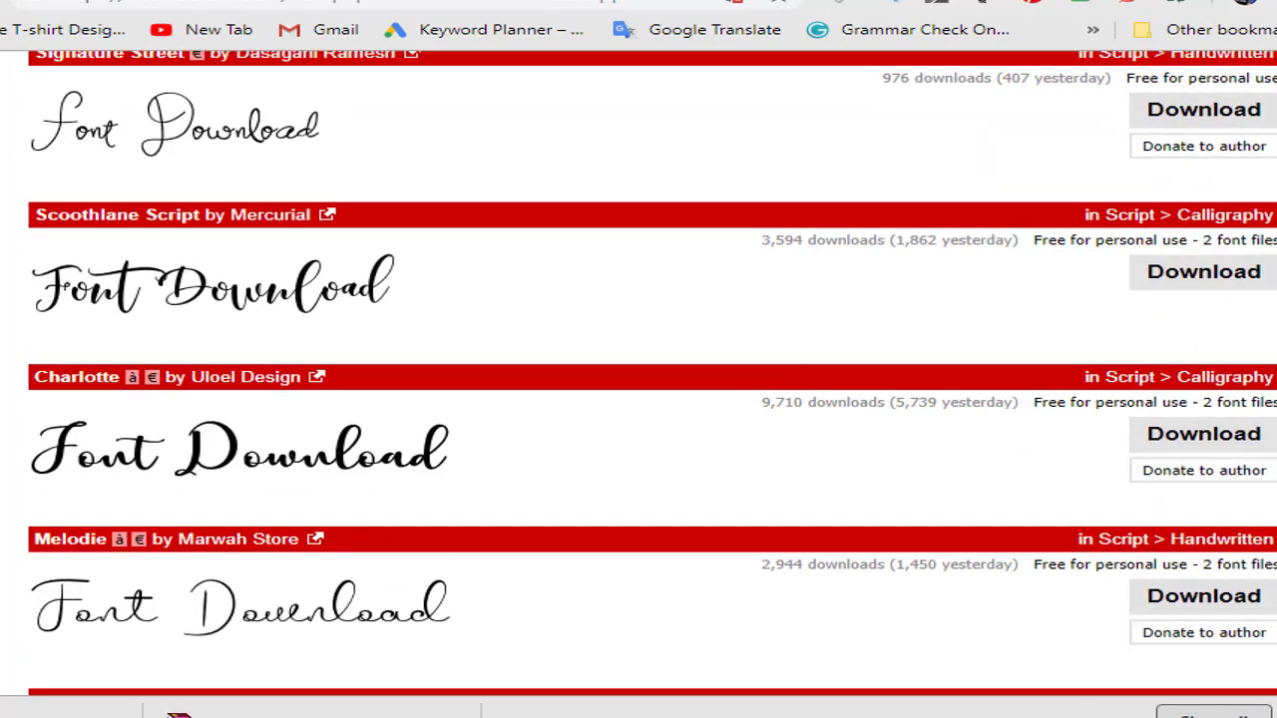
scroll(638, 374, down, 3)
scroll(638, 374, down, 4)
scroll(638, 374, down, 5)
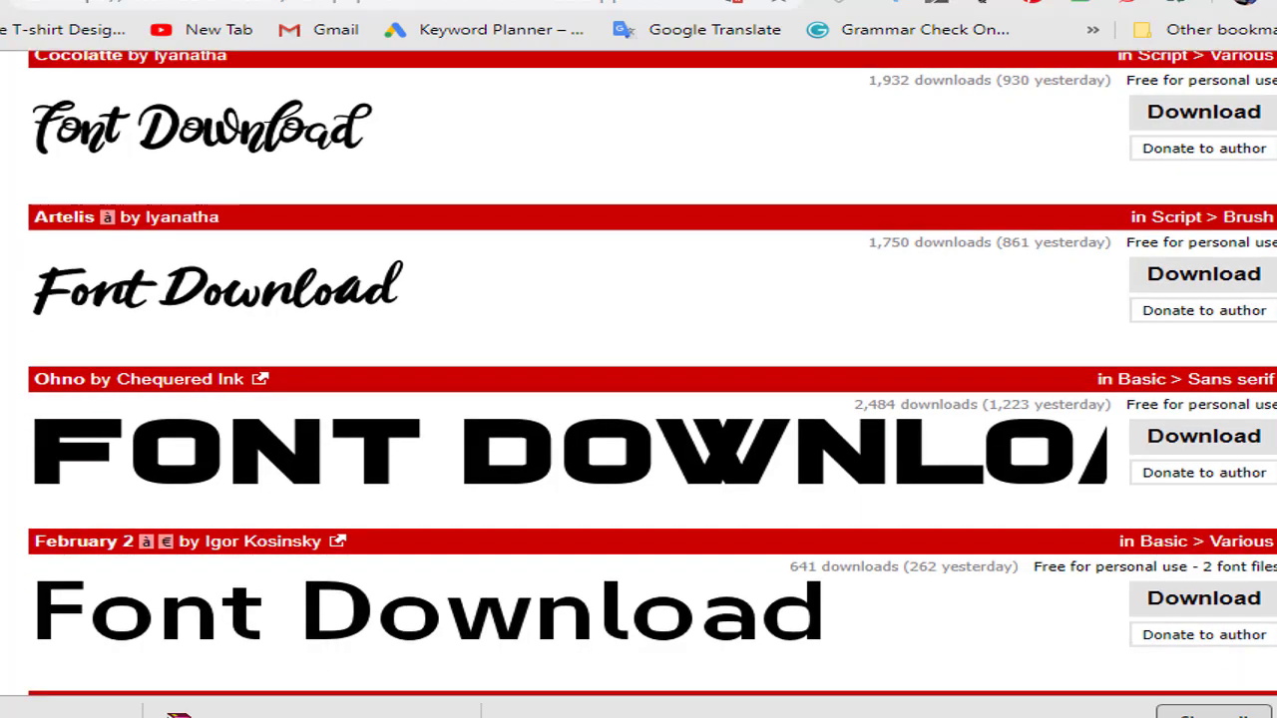
scroll(639, 374, down, 3)
scroll(638, 374, down, 2)
scroll(639, 374, down, 2)
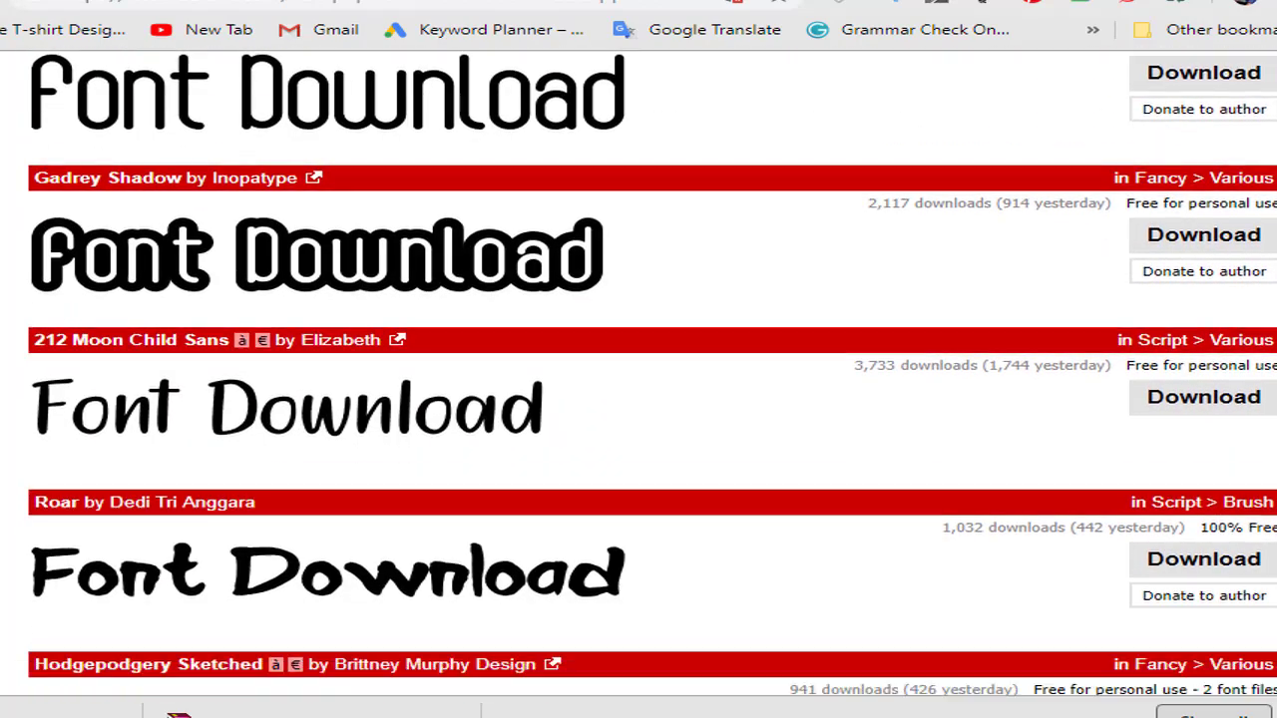
scroll(639, 374, down, 6)
scroll(638, 374, down, 4)
scroll(638, 374, down, 4)
scroll(639, 374, down, 2)
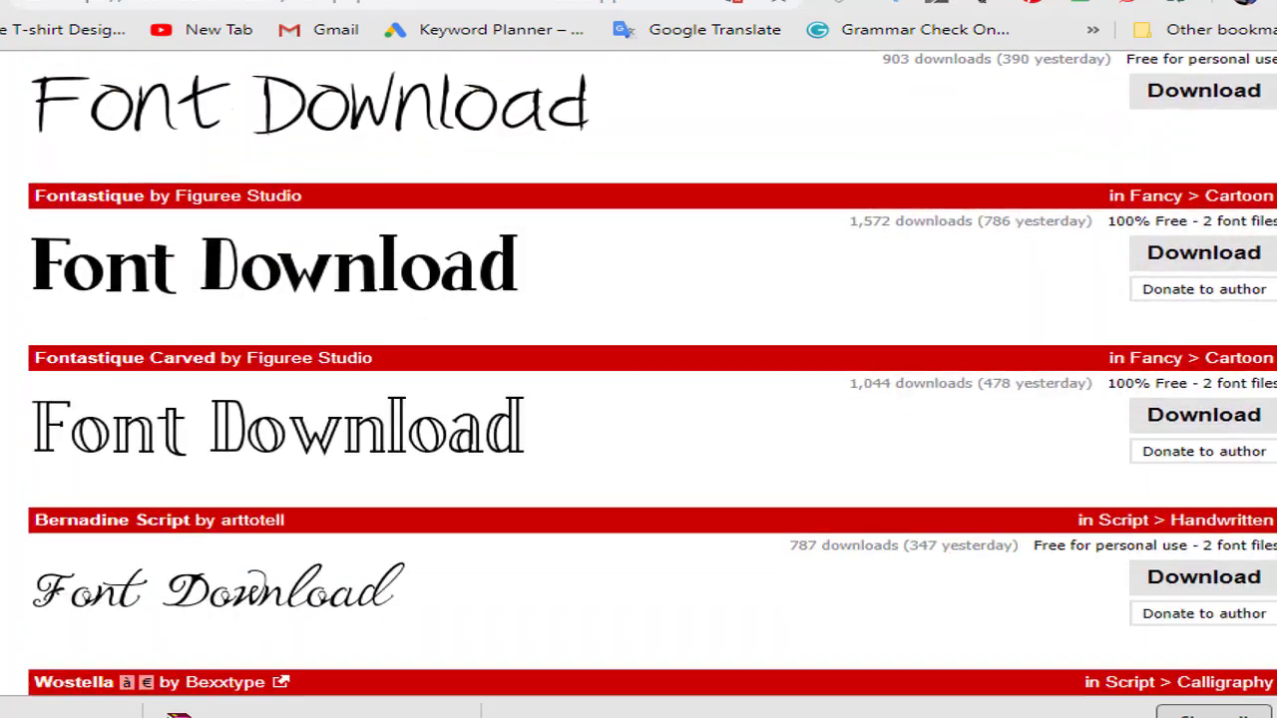
scroll(639, 374, down, 2)
scroll(639, 374, down, 4)
scroll(638, 374, down, 4)
scroll(639, 374, down, 7)
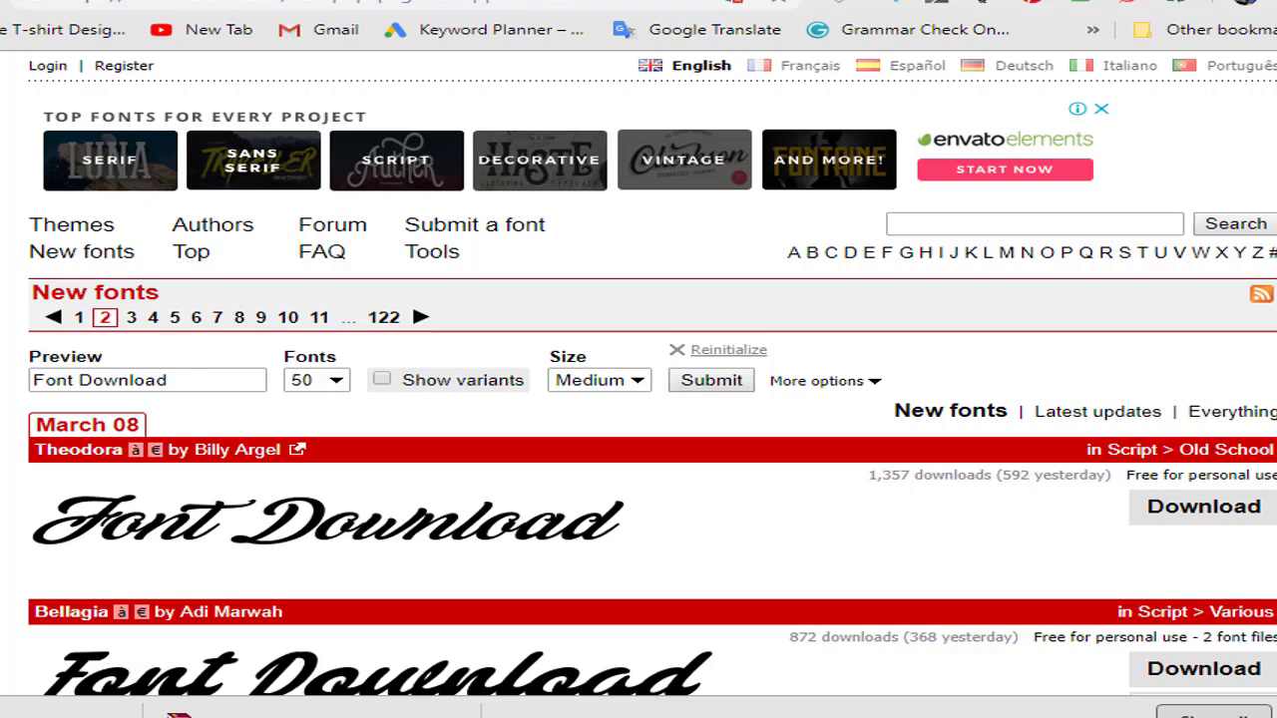
scroll(639, 374, down, 3)
scroll(639, 374, down, 4)
scroll(639, 374, down, 2)
scroll(638, 374, down, 3)
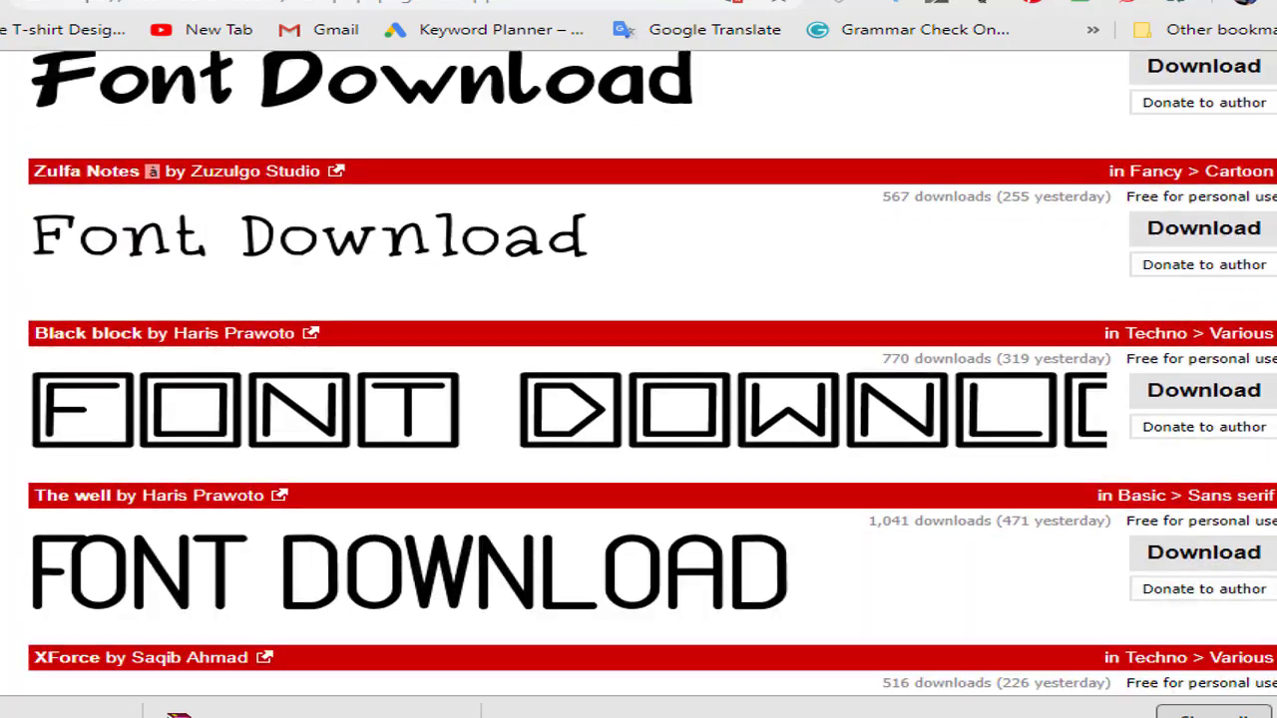
scroll(639, 374, down, 5)
scroll(638, 374, down, 3)
scroll(639, 374, up, 10)
scroll(638, 374, up, 2)
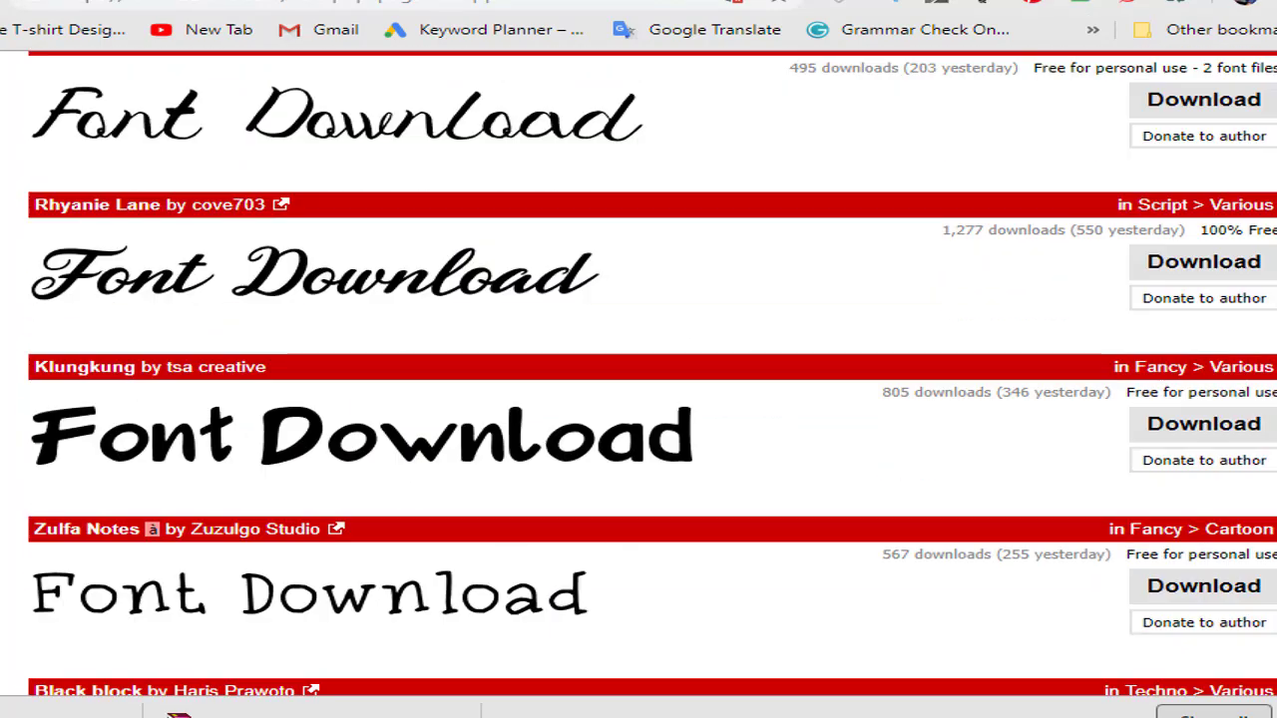
scroll(918, 390, up, 10)
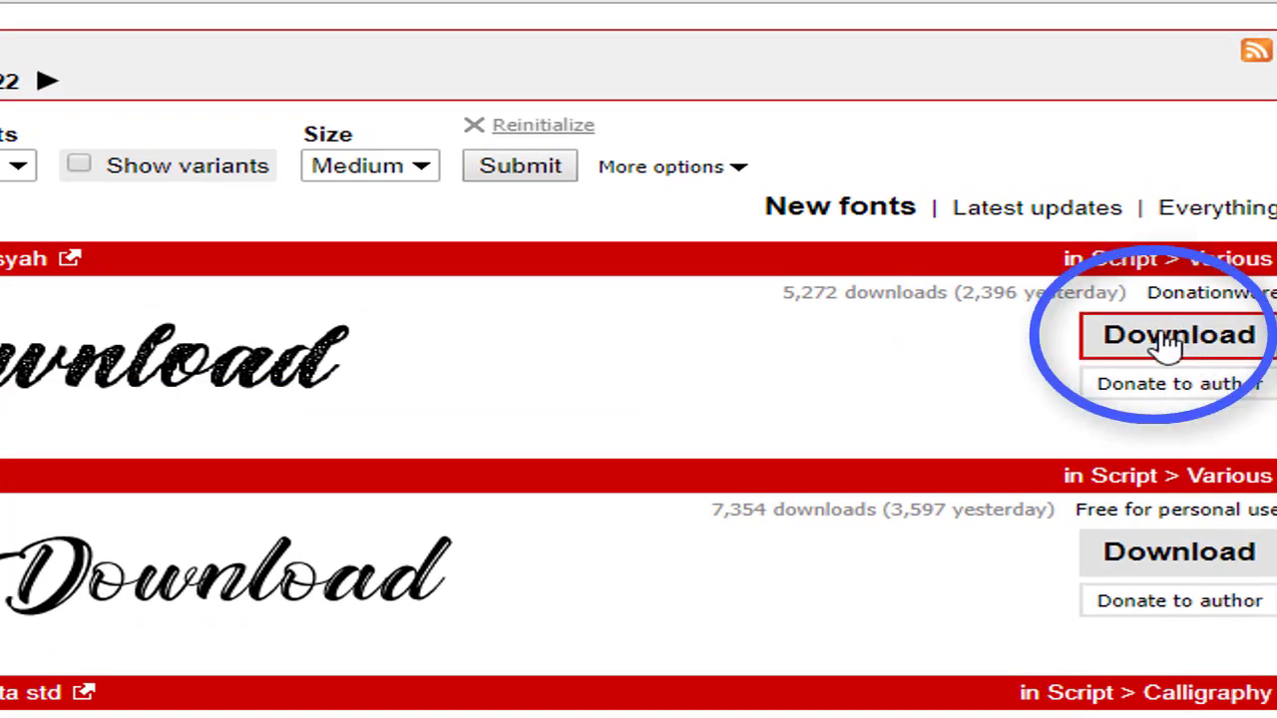
Step: Download big_blue_rough.zip, open it in WinRAR and install the Big Blue Rough .otf font
click(1169, 341)
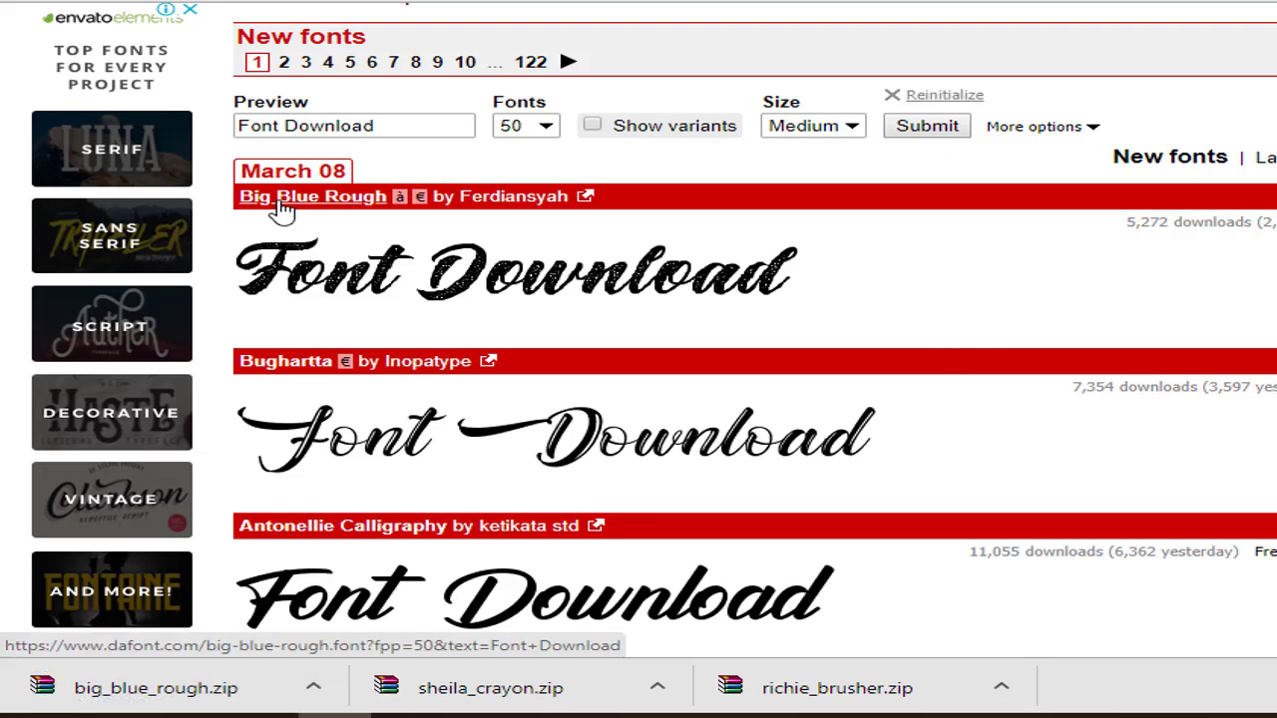
click(149, 689)
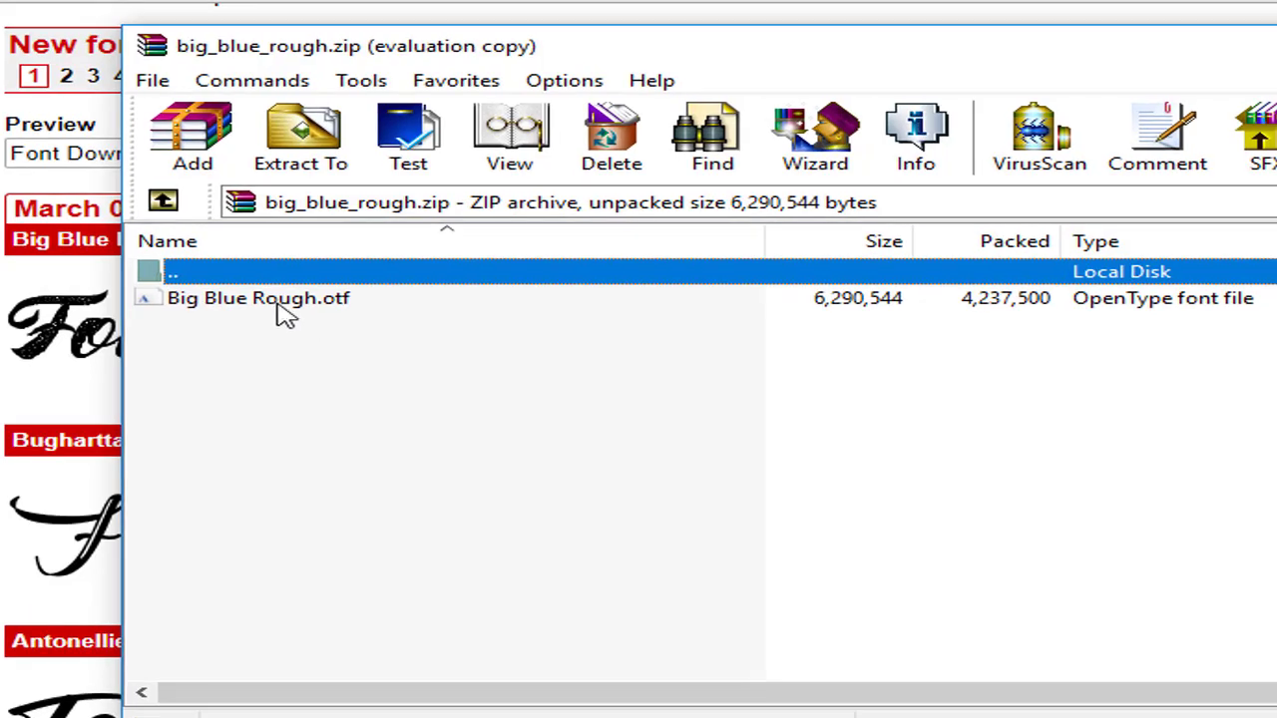
double_click(277, 295)
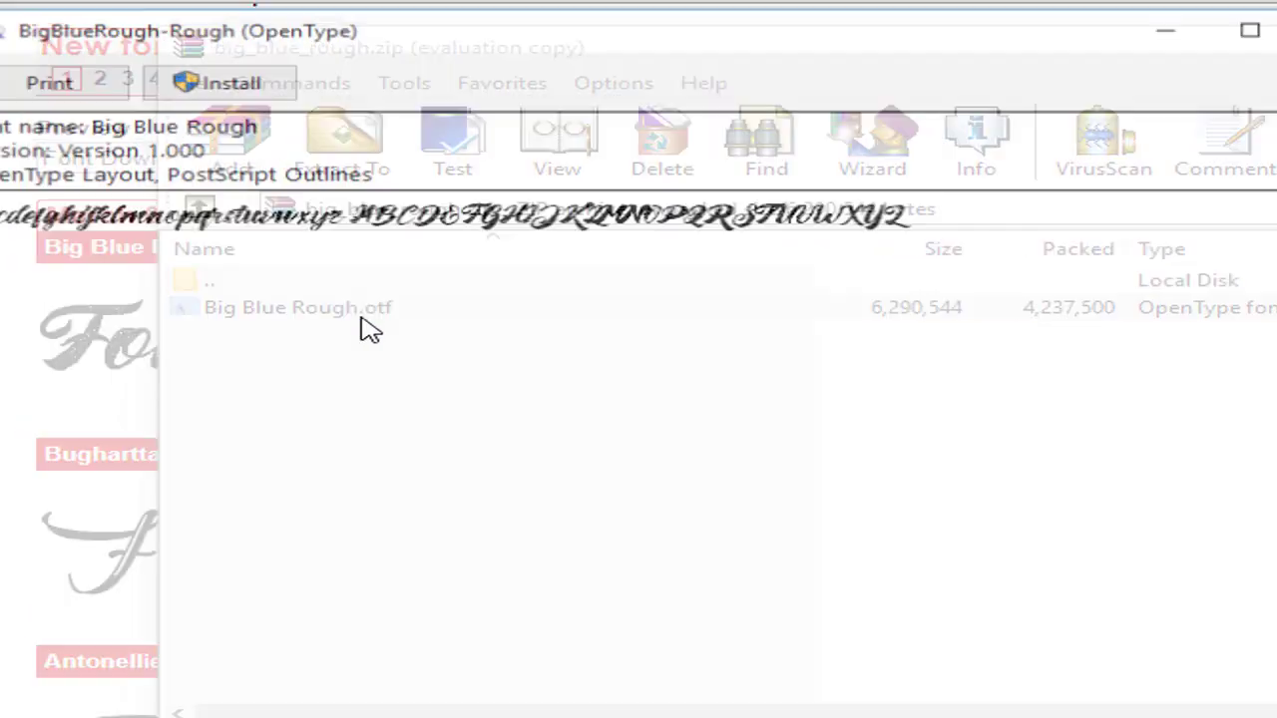
click(344, 90)
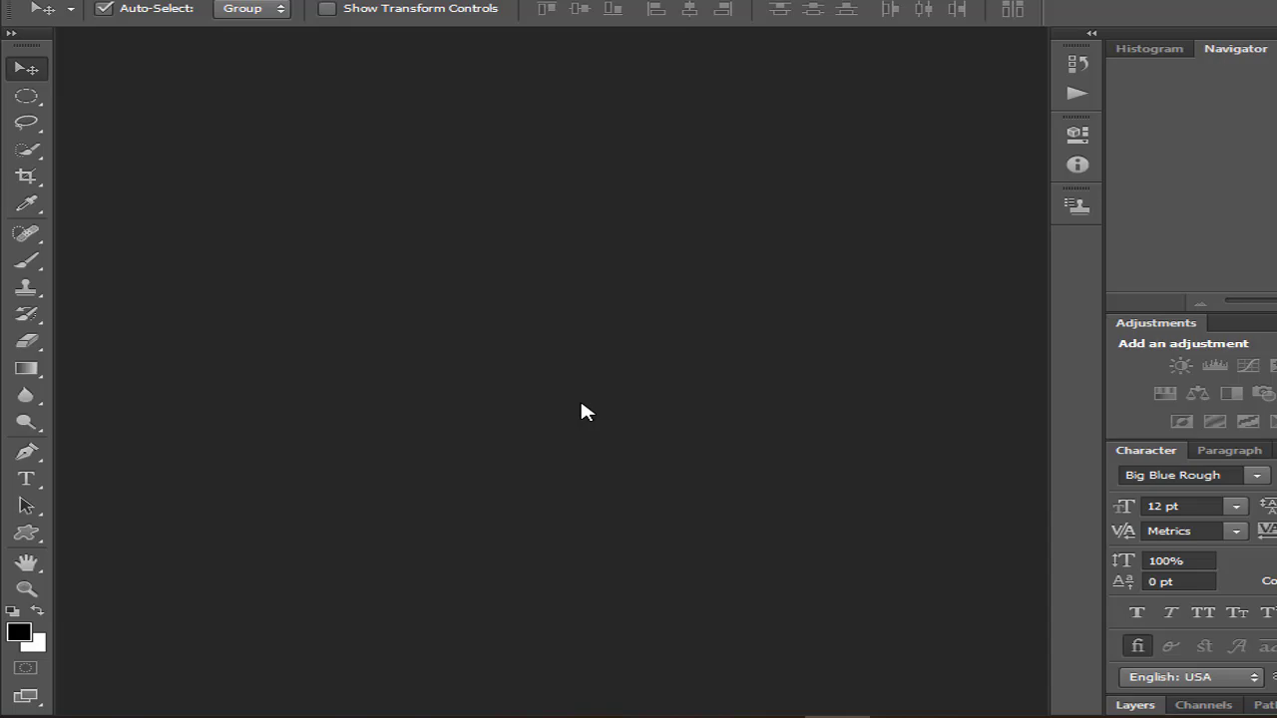
Step: Create a new blank document and set the Type tool's font family to Big Blue Rough
key(ctrl+n)
key(Return)
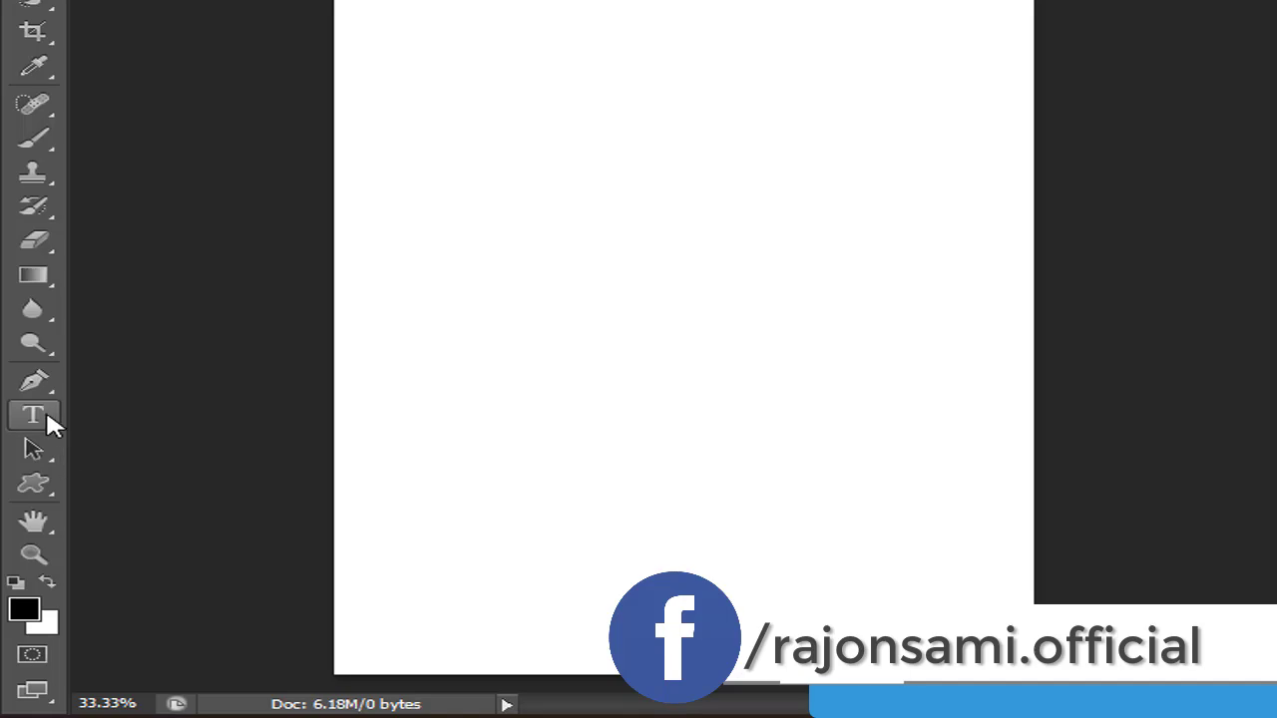
click(34, 416)
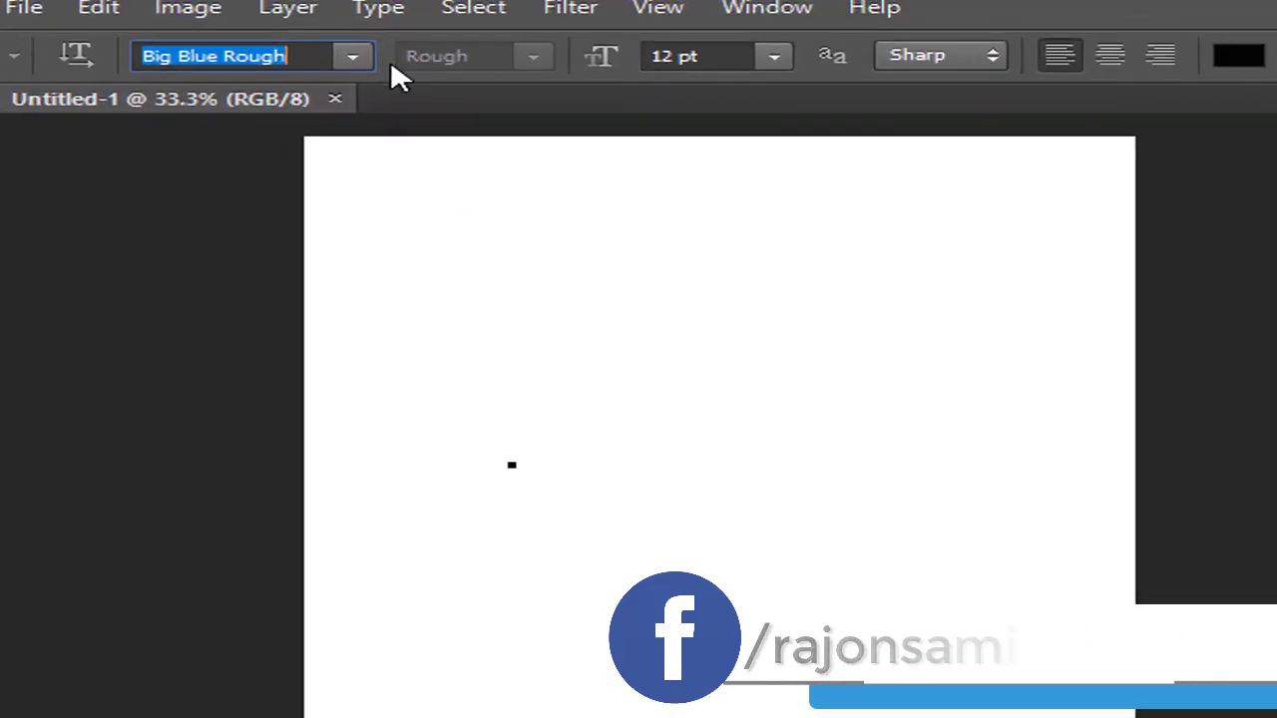
click(352, 60)
scroll(339, 149, up, 1)
click(328, 200)
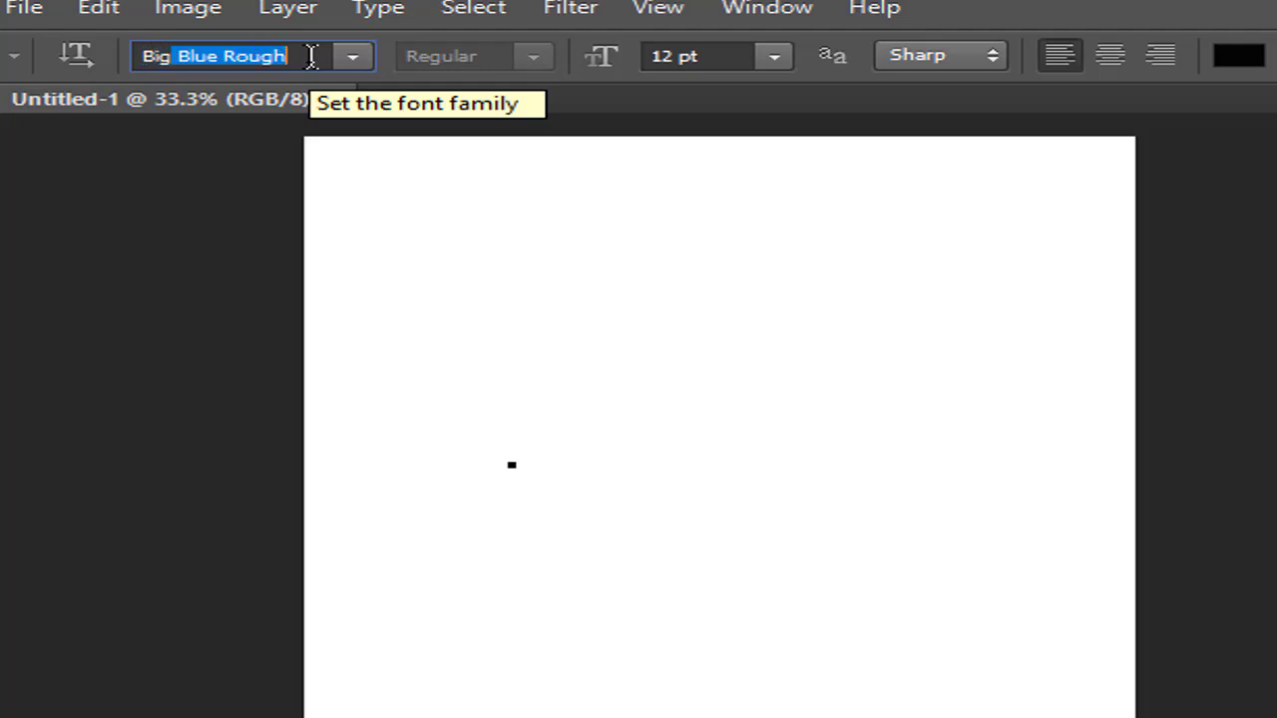
key(Return)
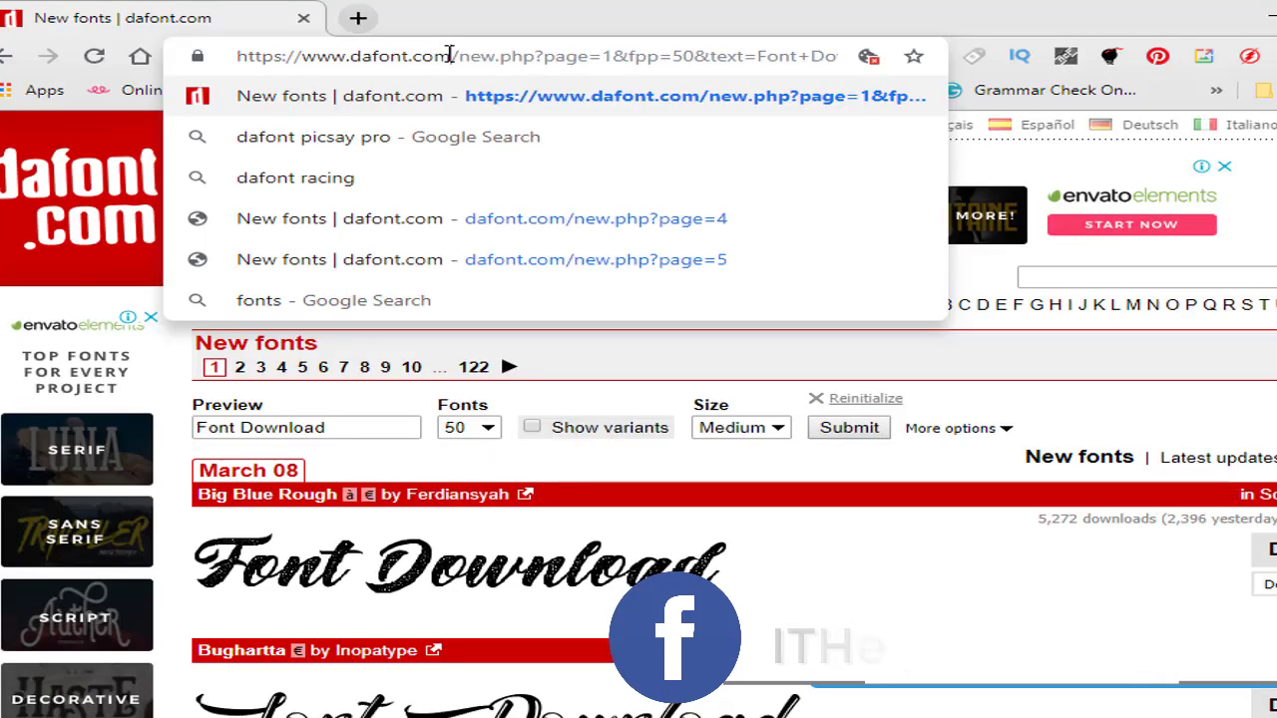
key(shift+End)
key(Delete)
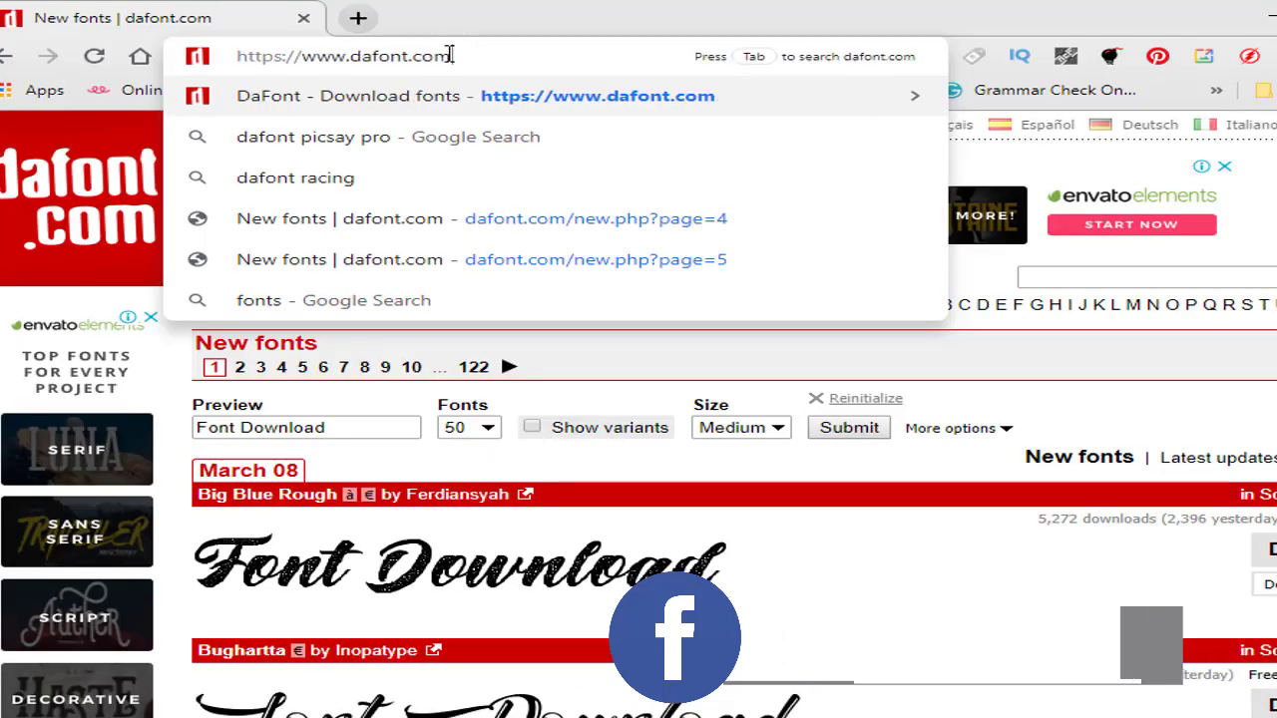
key(Return)
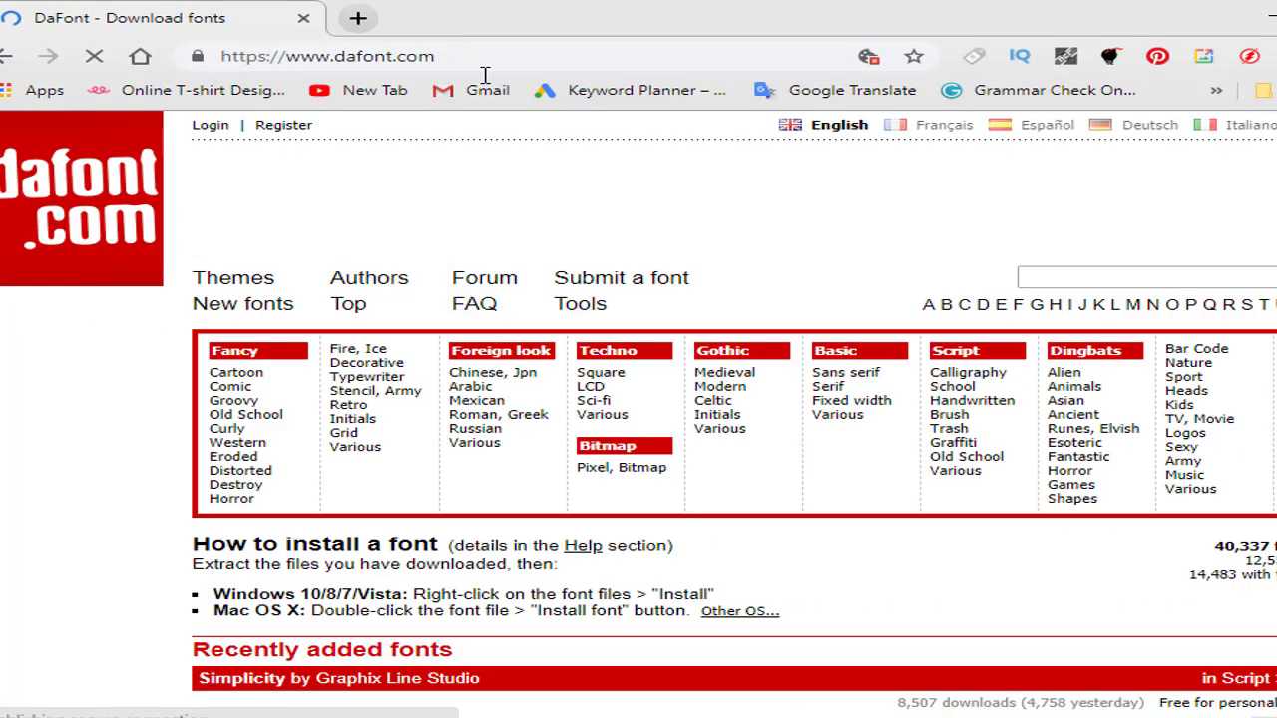
scroll(639, 399, down, 1)
scroll(639, 399, down, 3)
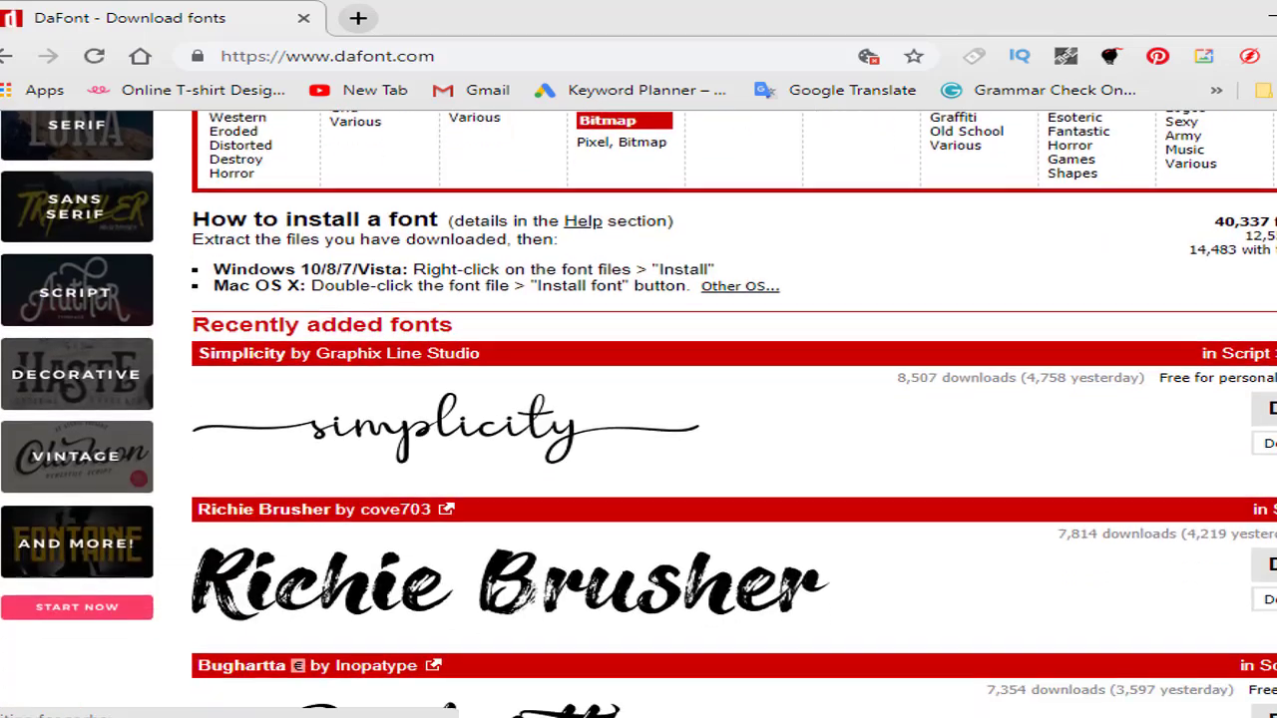
scroll(638, 399, down, 1)
scroll(639, 399, down, 2)
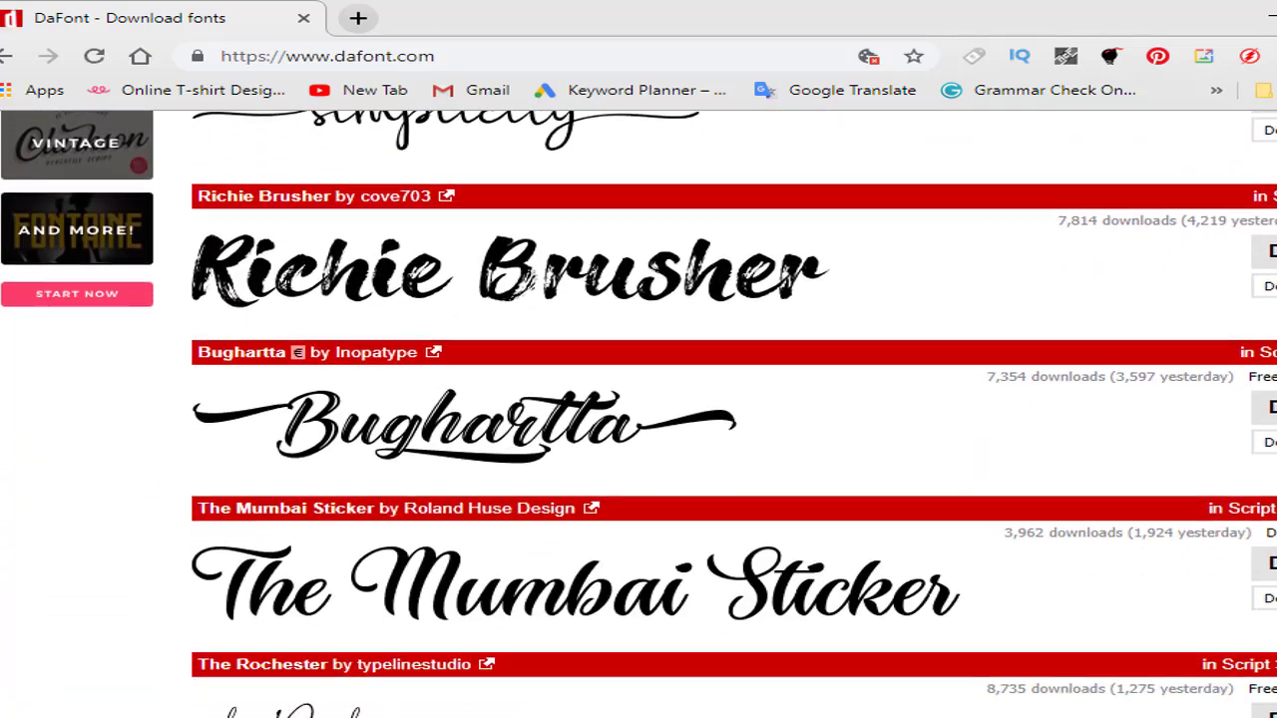
scroll(638, 399, down, 2)
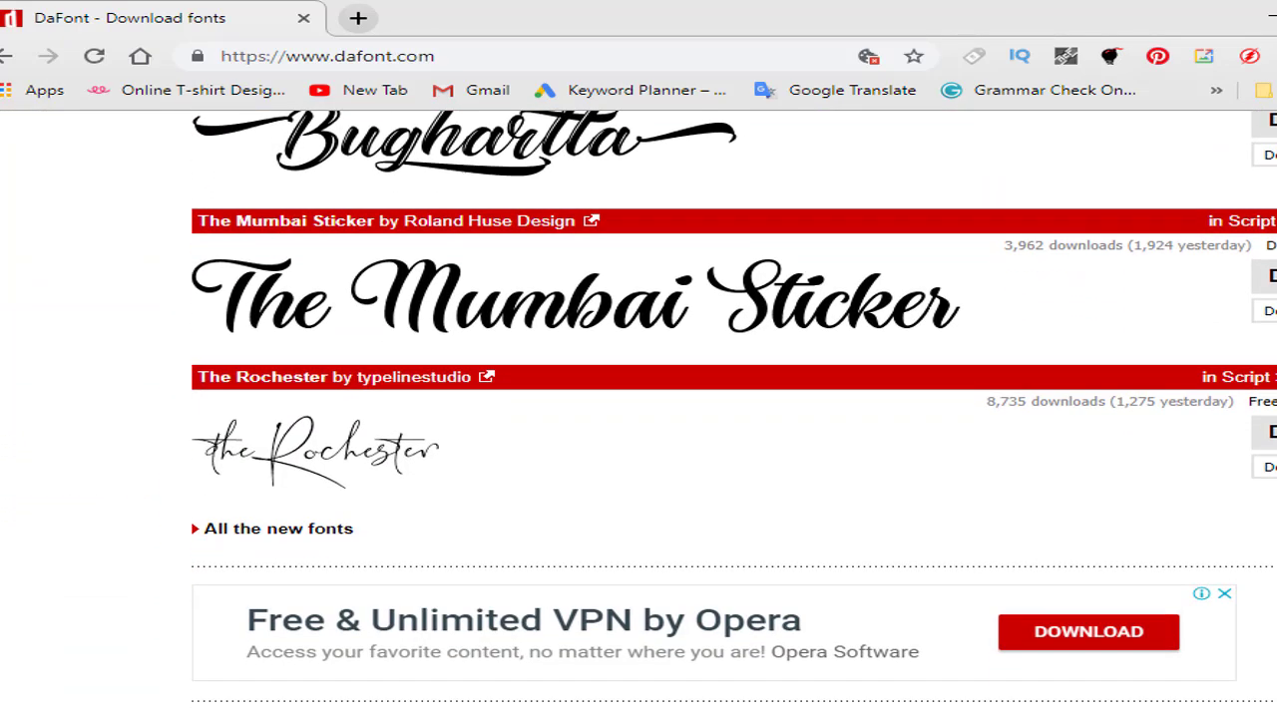
scroll(638, 399, up, 2)
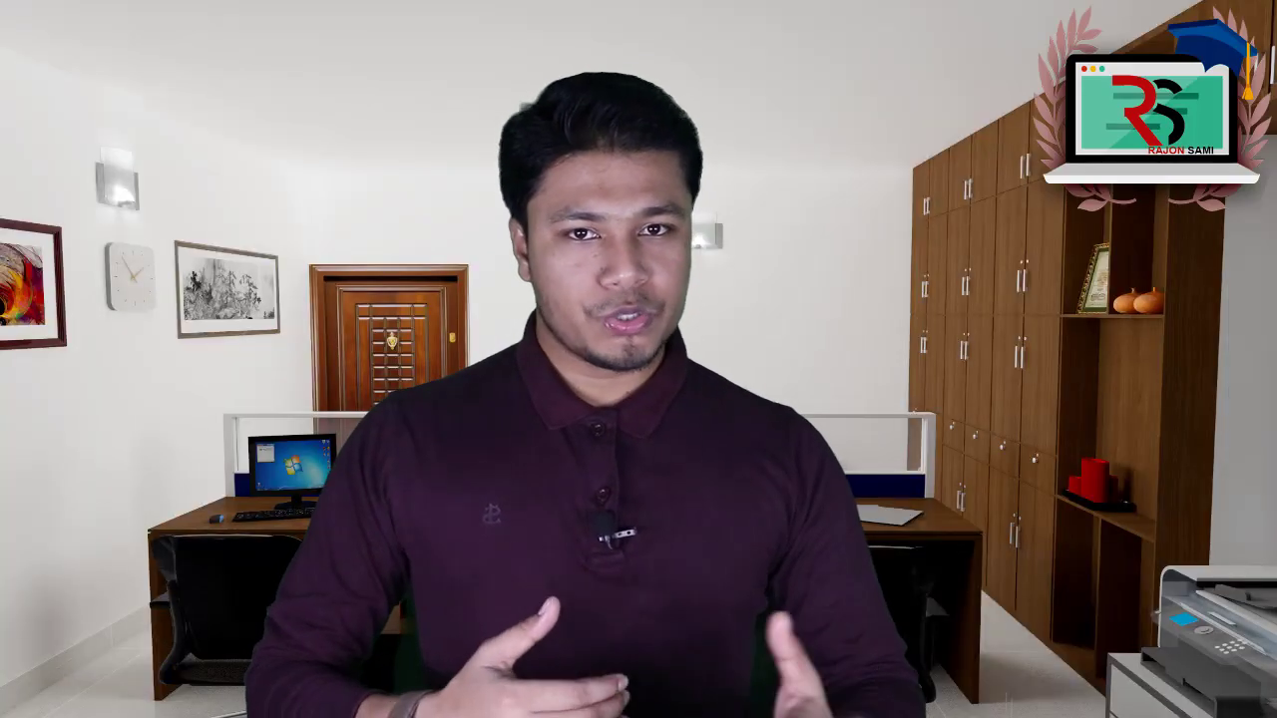